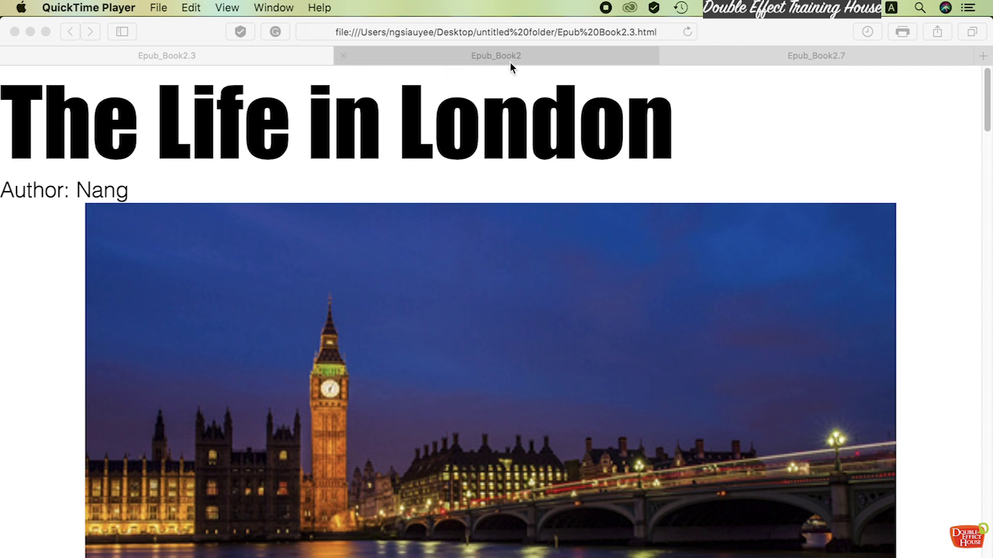
Step: Flip between the Epub_Book2, Epub_Book2.7 and Epub_Book2.3 tabs and scroll the Epub_Book2.3 page
left_click(435, 57)
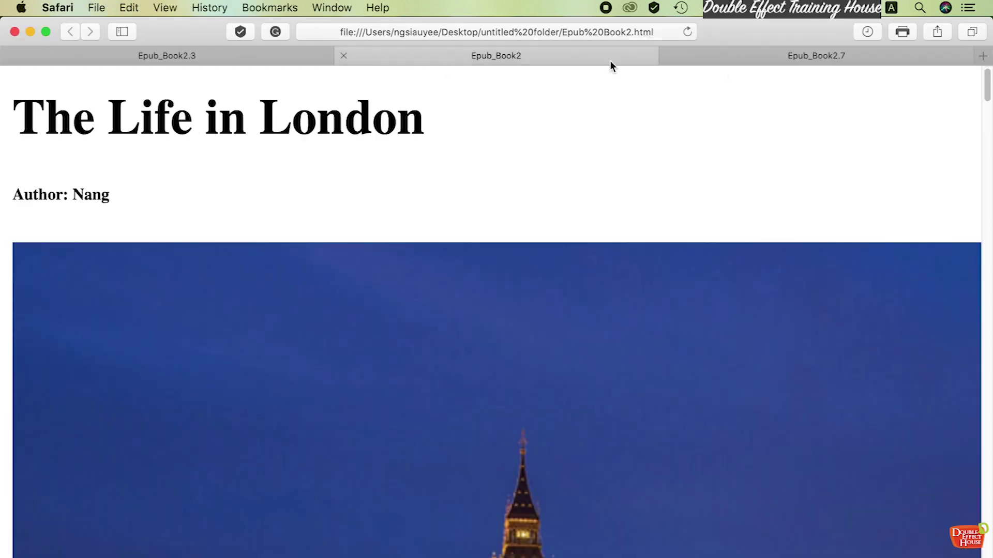
left_click(780, 58)
left_click(223, 57)
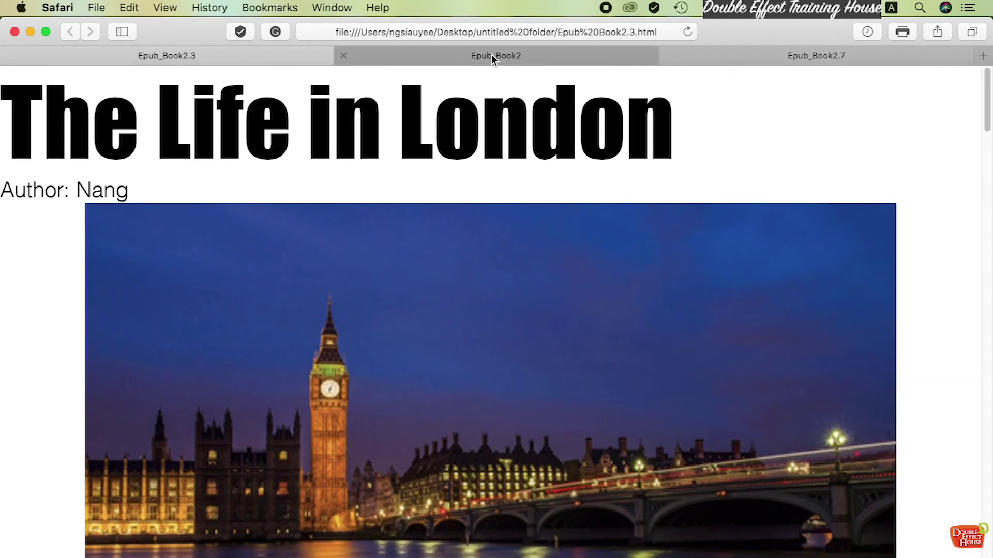
left_click(491, 55)
left_click(270, 54)
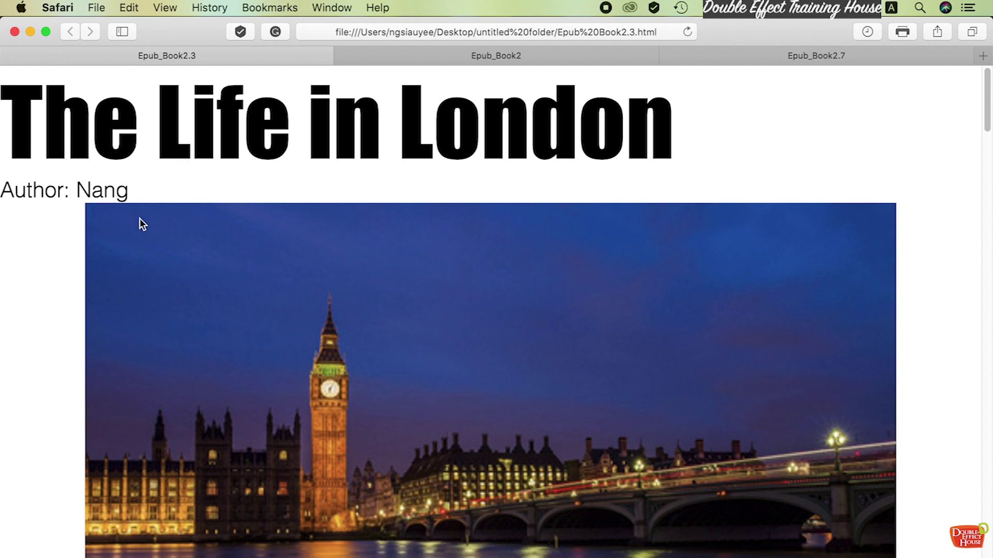
scroll(108, 196, "down", 20)
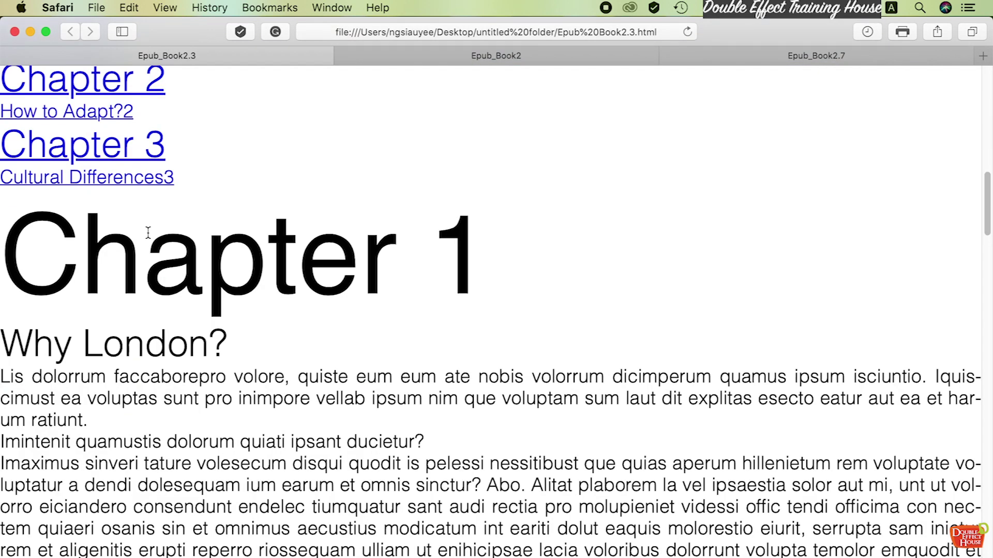
scroll(233, 242, "up", 20)
scroll(231, 236, "down", 10)
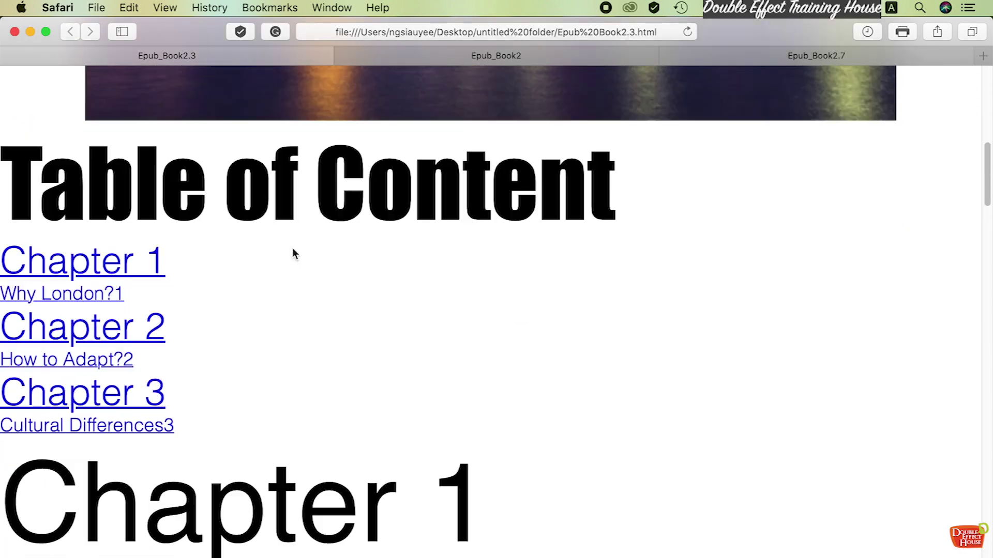
scroll(350, 250, "up", 10)
scroll(351, 241, "down", 15)
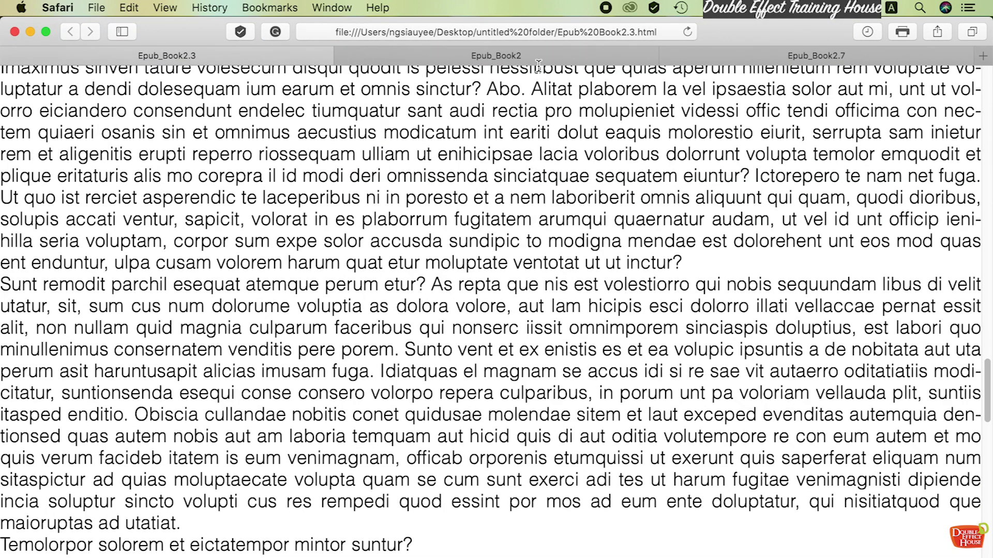
Step: Scroll through the Epub_Book2 export's chapters and cherry-blossom images, ending on Epub_Book2.7
left_click(527, 57)
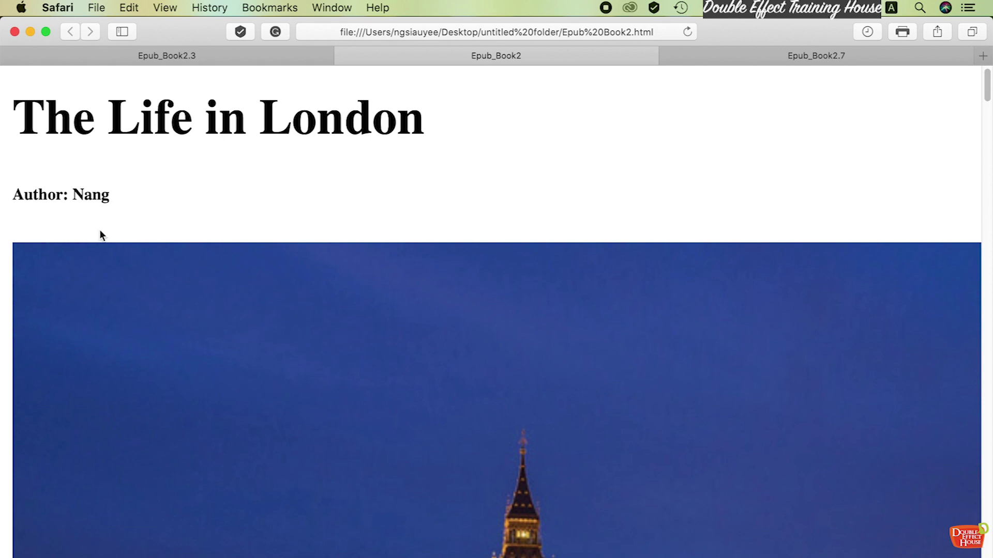
scroll(103, 231, "down", 10)
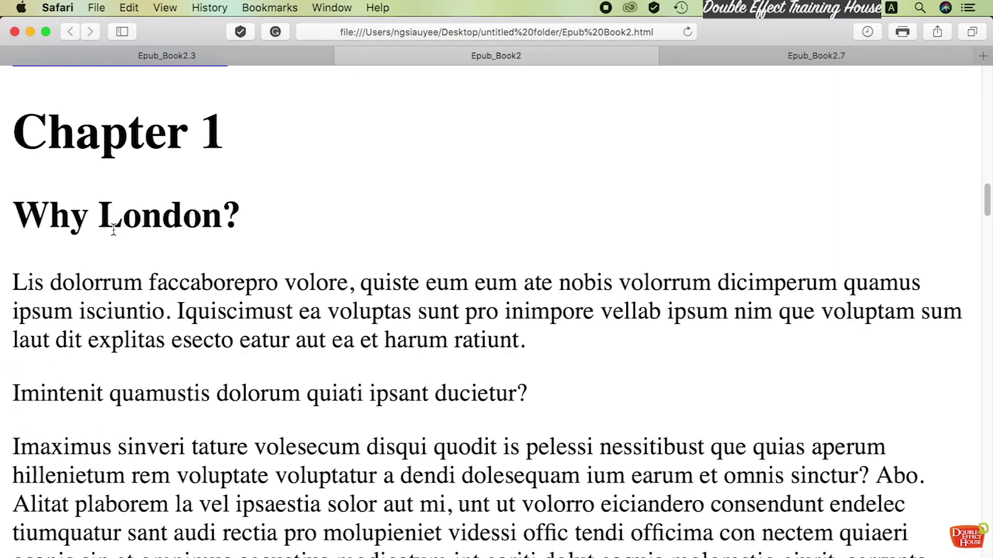
scroll(114, 229, "down", 20)
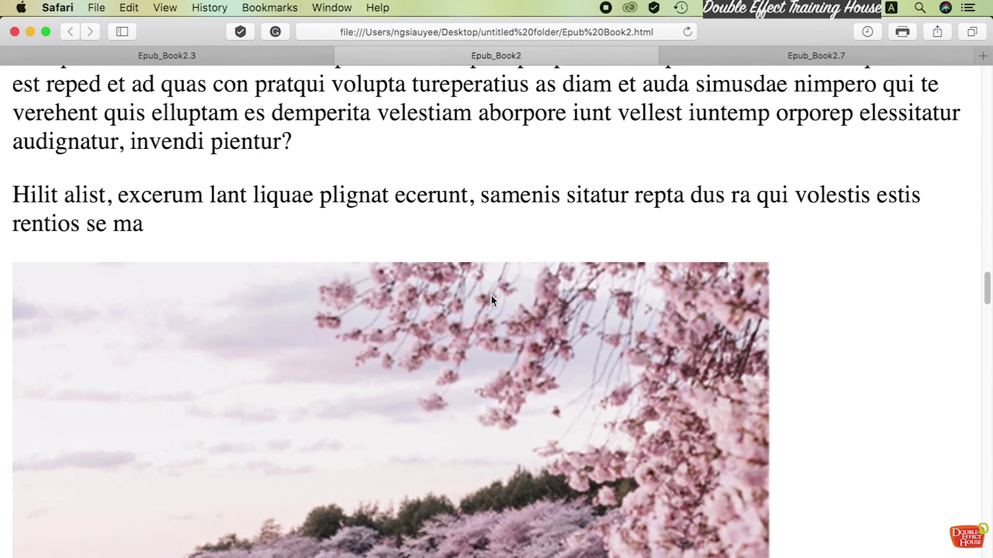
scroll(482, 294, "down", 15)
scroll(445, 284, "up", 10)
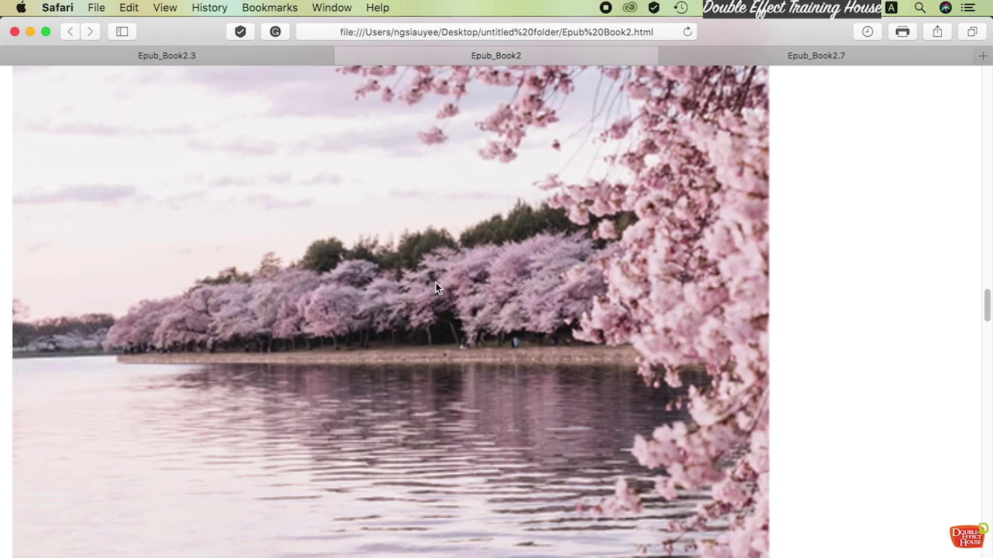
scroll(435, 282, "down", 20)
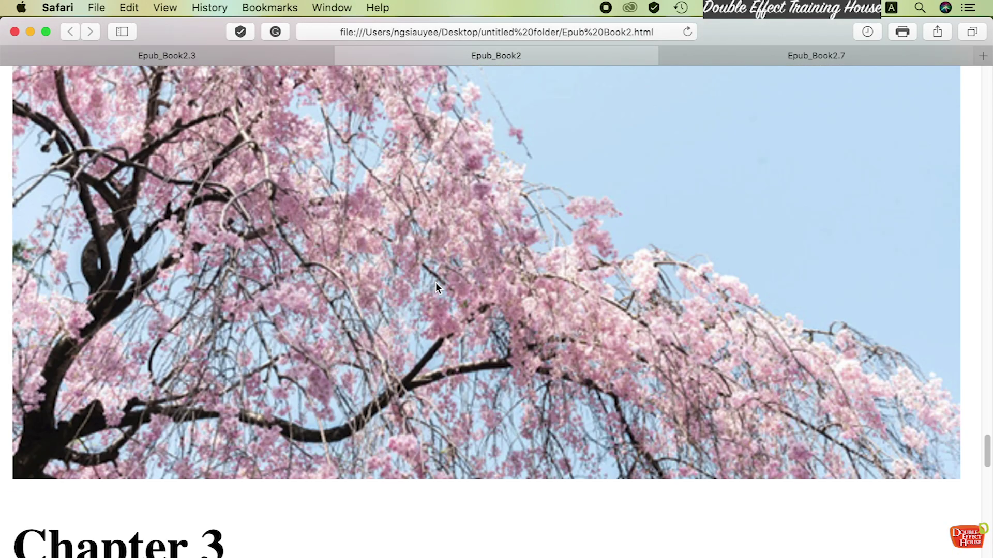
scroll(435, 282, "up", 20)
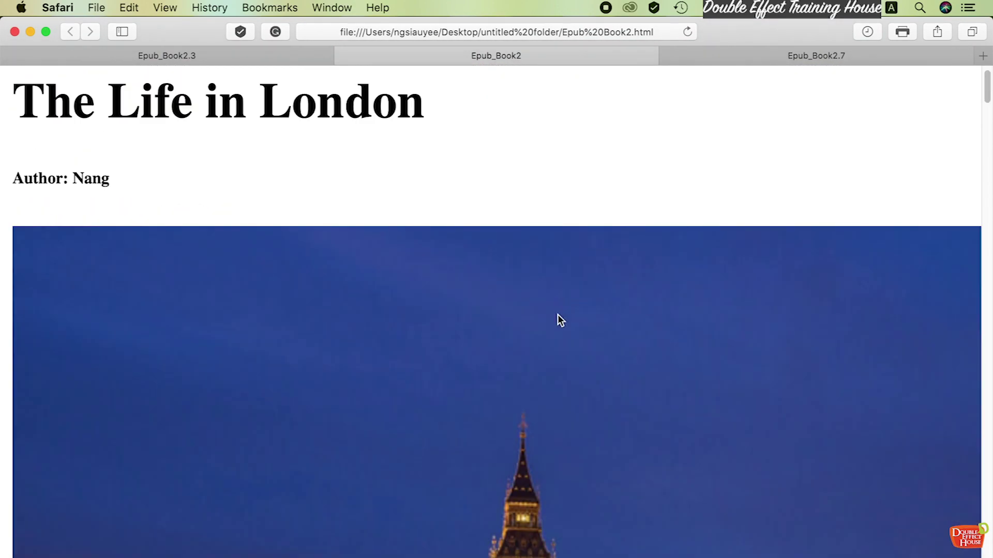
left_click(771, 61)
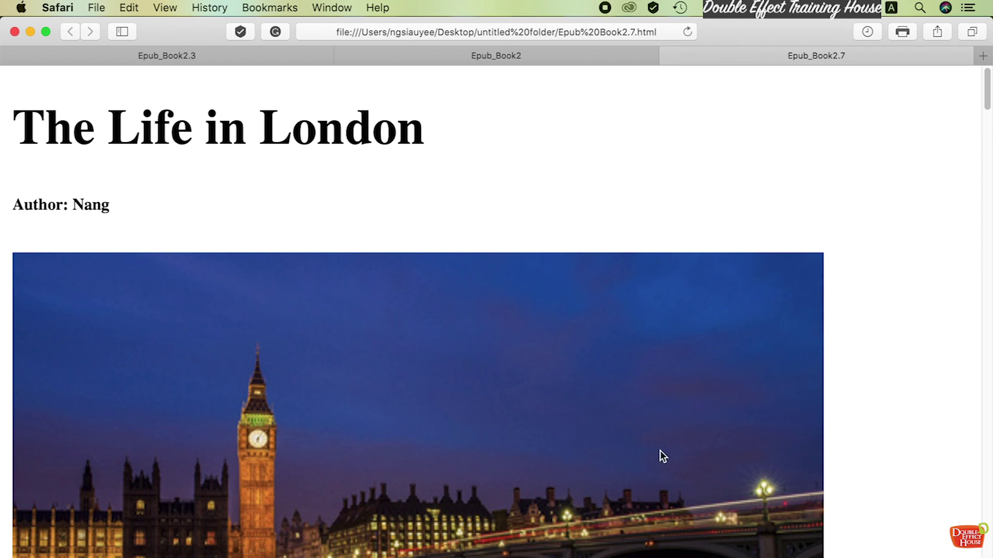
Step: Scroll the Epub_Book2.7 export down to Cultural Differences and the aerial bridge image, then return to InDesign
scroll(140, 263, "down", 6)
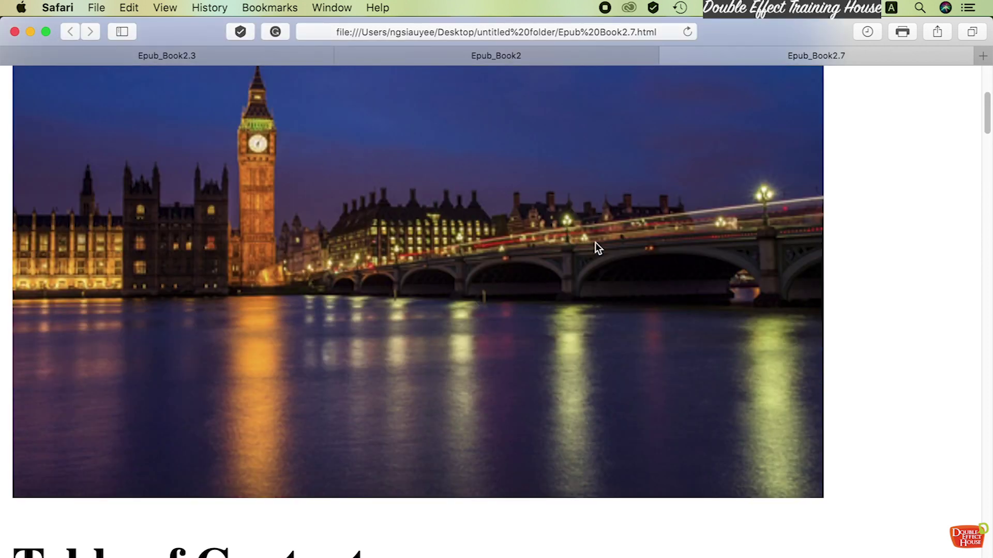
scroll(595, 245, "down", 10)
scroll(304, 254, "down", 20)
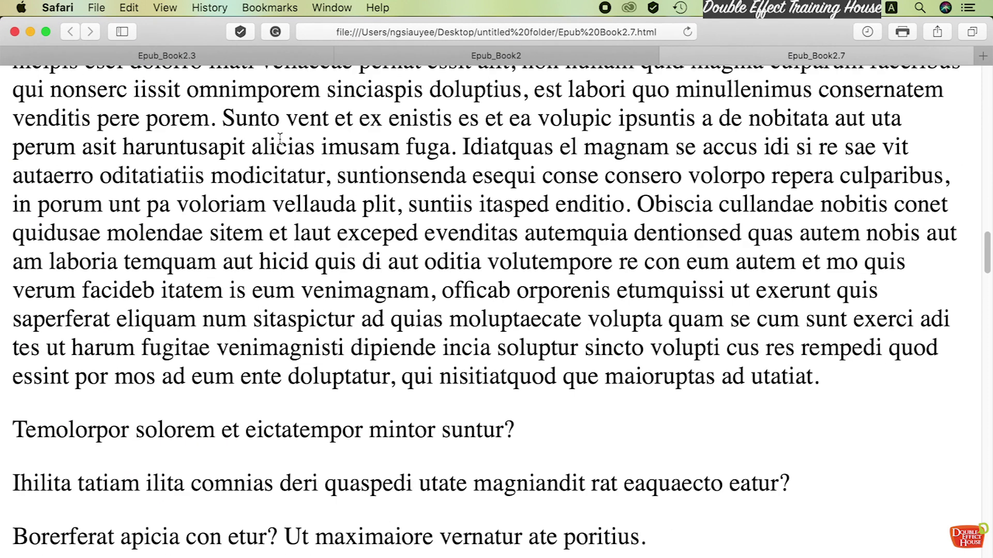
left_click_drag(279, 140, 434, 316)
scroll(462, 330, "down", 20)
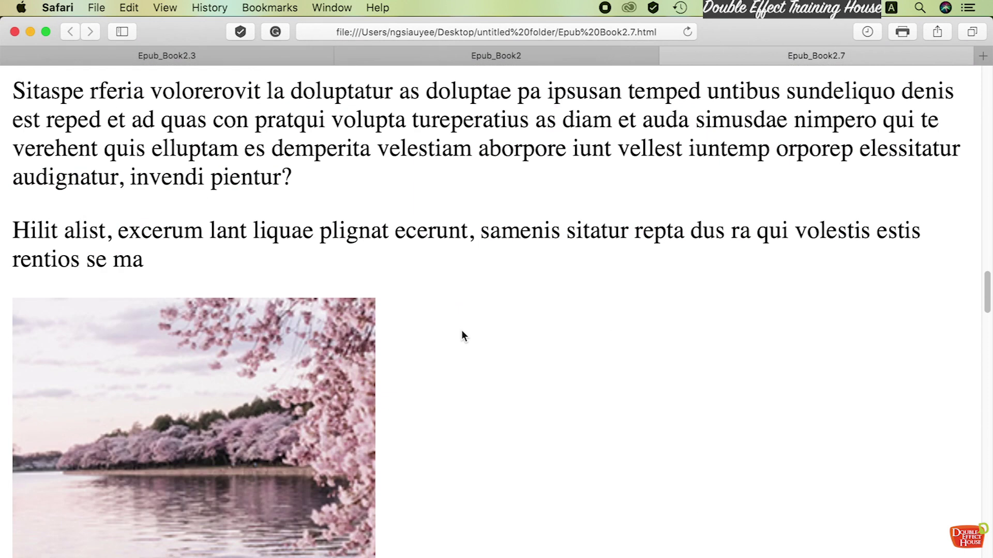
scroll(447, 296, "down", 20)
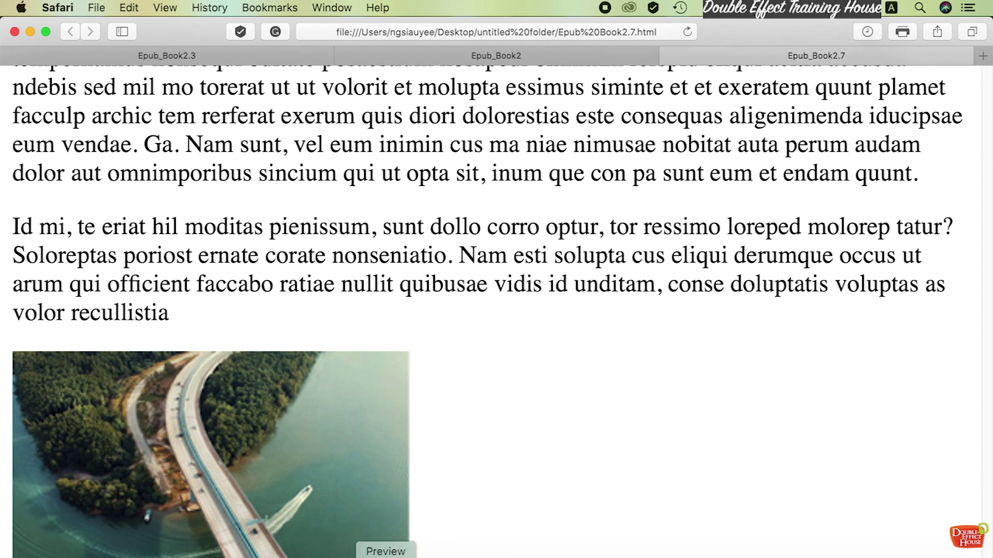
left_click(497, 557)
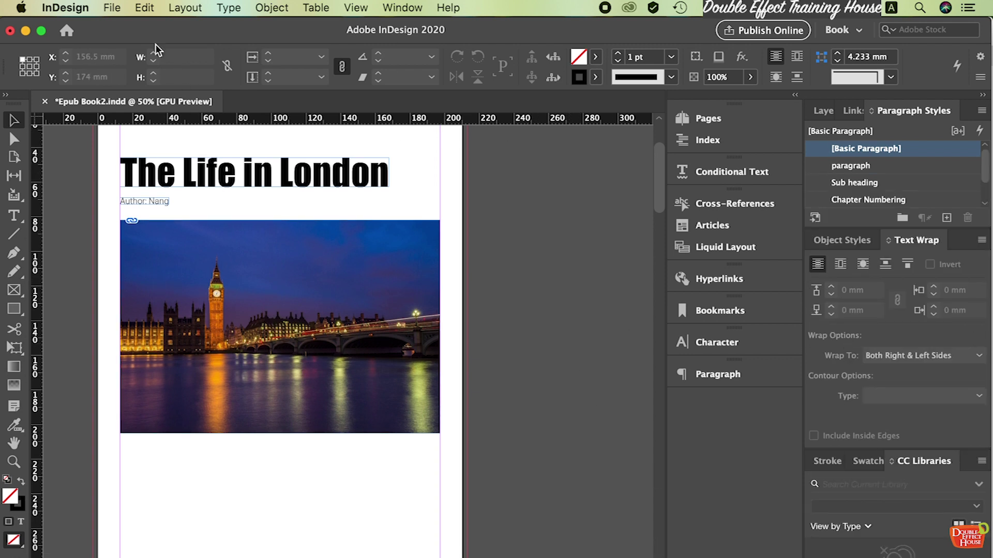
Step: Export the Epub Book2 document in HTML format under the file name 'testing 1'
left_click(115, 13)
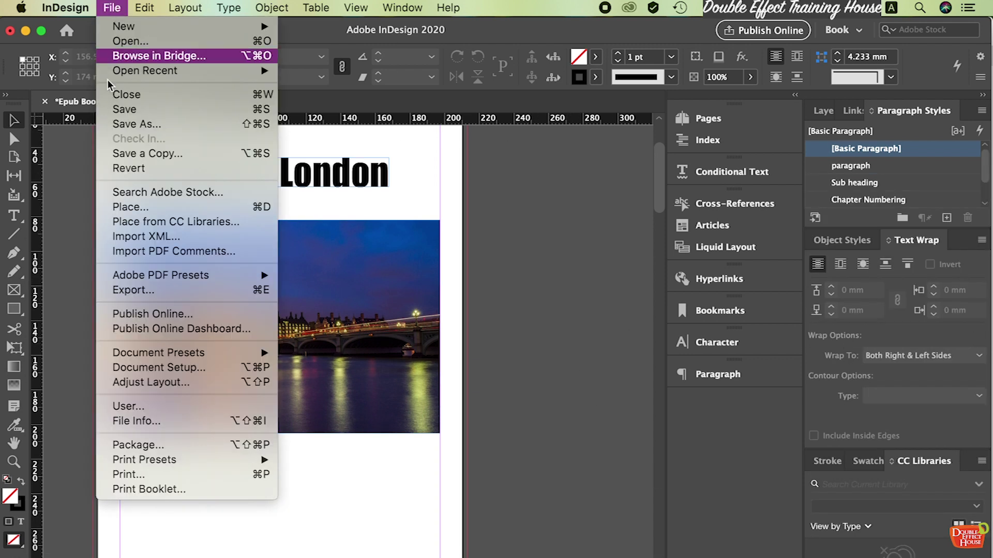
left_click(134, 290)
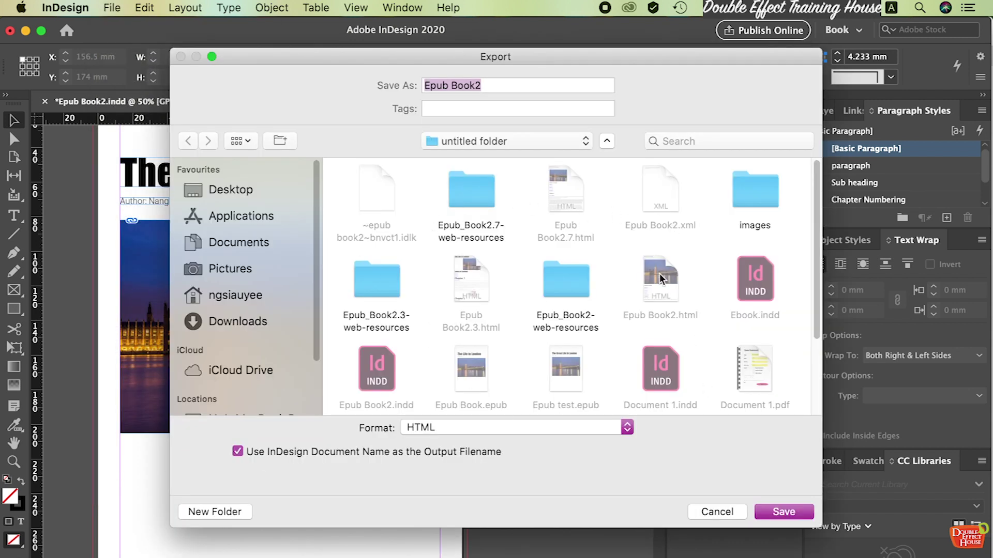
left_click(498, 85)
double_click(497, 85)
left_click_drag(497, 85, 406, 86)
type("testing 1")
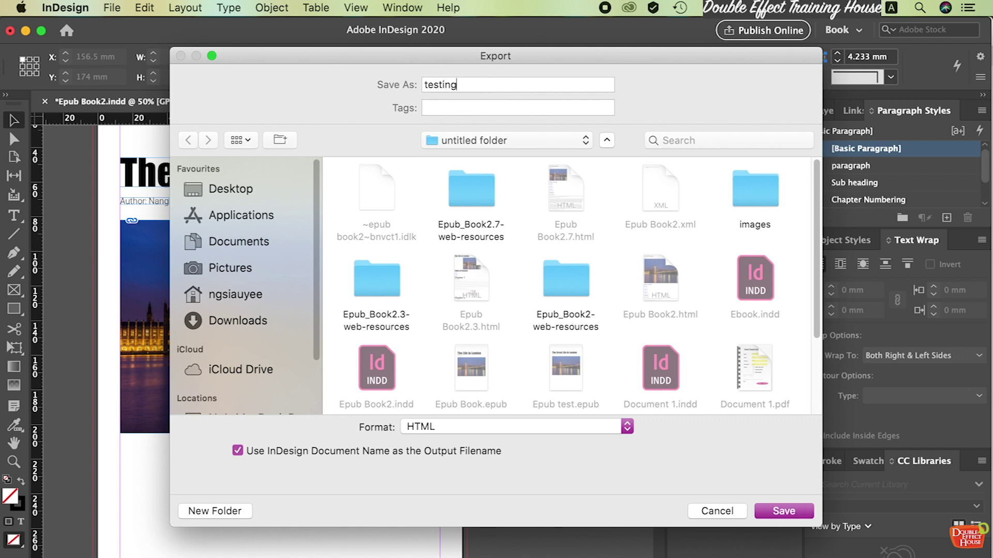
left_click(484, 432)
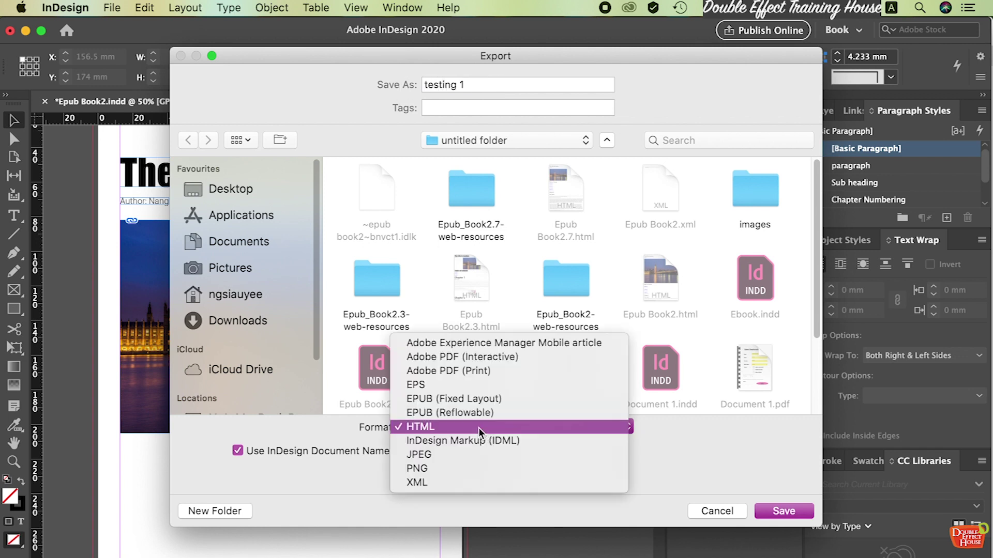
left_click(441, 429)
left_click(785, 512)
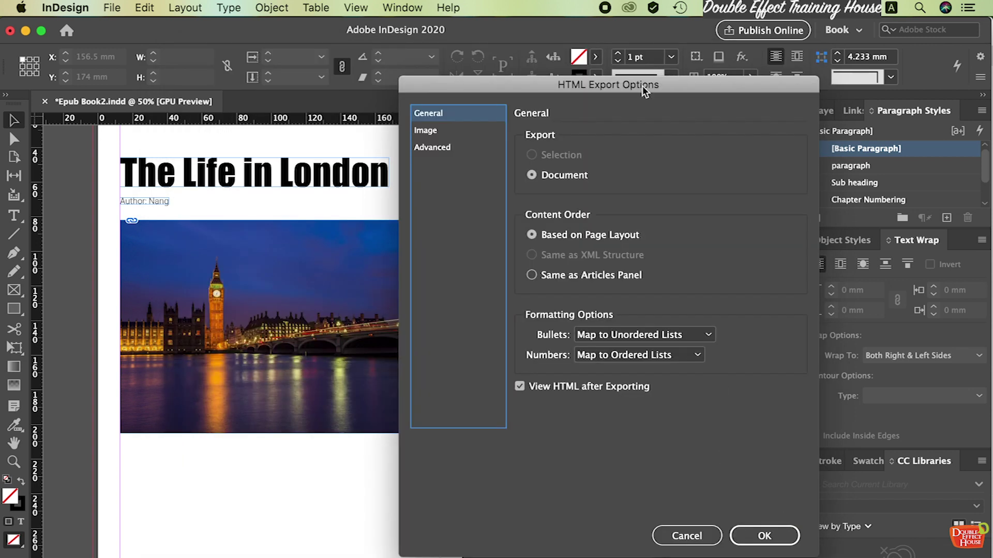
Step: Review the General, Image and Advanced HTML export pages and accept the default settings
left_click_drag(643, 88, 504, 94)
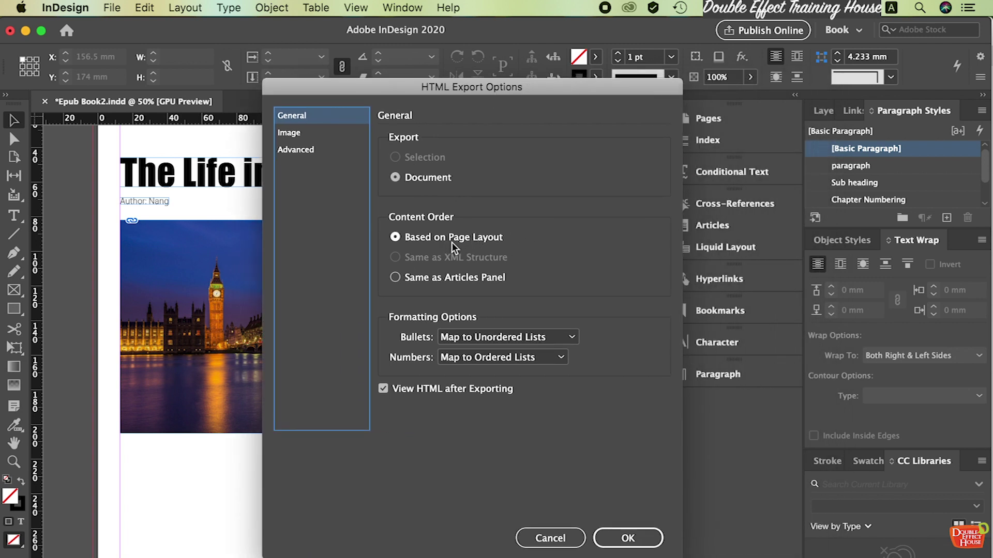
left_click(320, 136)
left_click(331, 150)
left_click(328, 116)
left_click(615, 543)
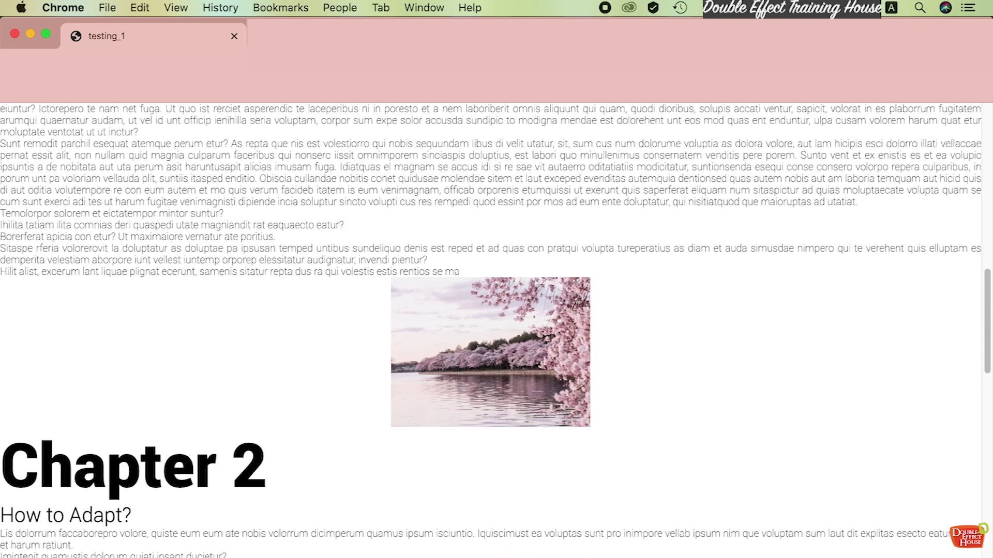
Step: Scroll through the testing_1 page in Chrome, then minimize Chrome to reveal InDesign
key("super+r")
scroll(305, 350, "down", 20)
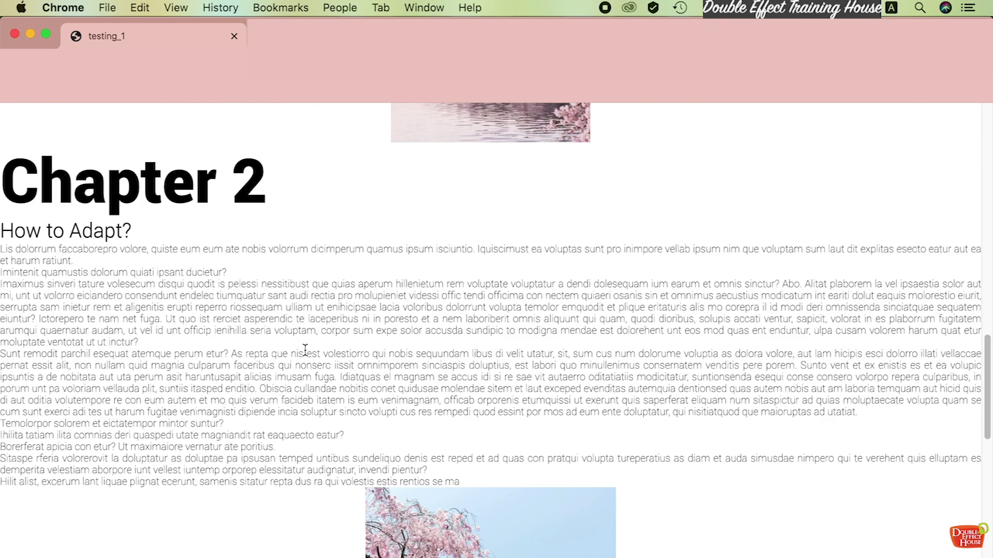
scroll(305, 351, "down", 10)
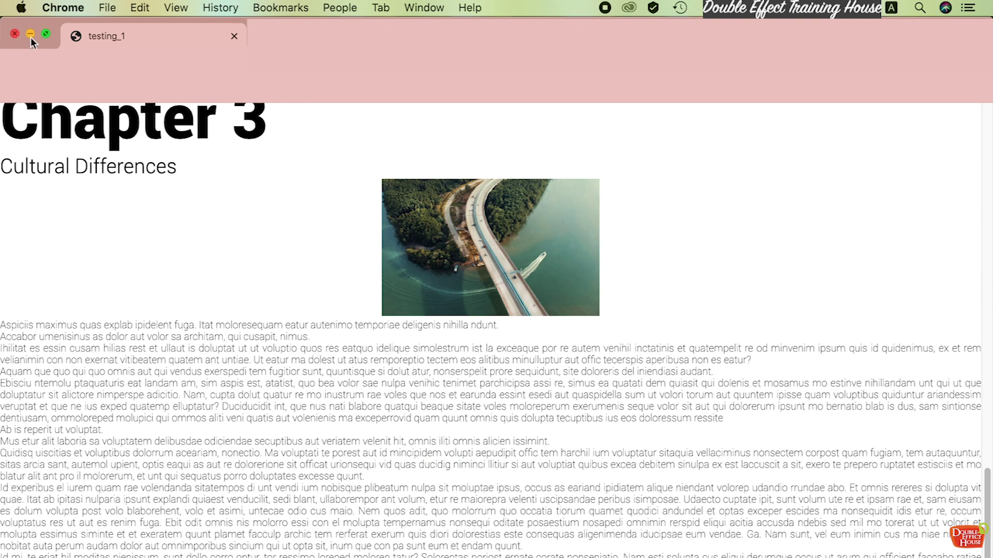
left_click(30, 34)
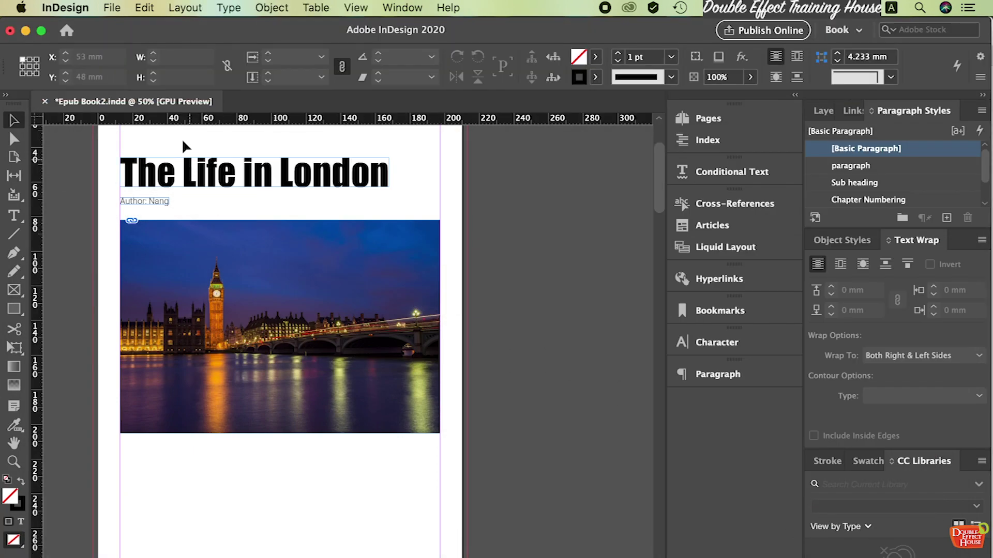
Step: Export the document in HTML format under the file name 'yesting 2'
left_click(112, 7)
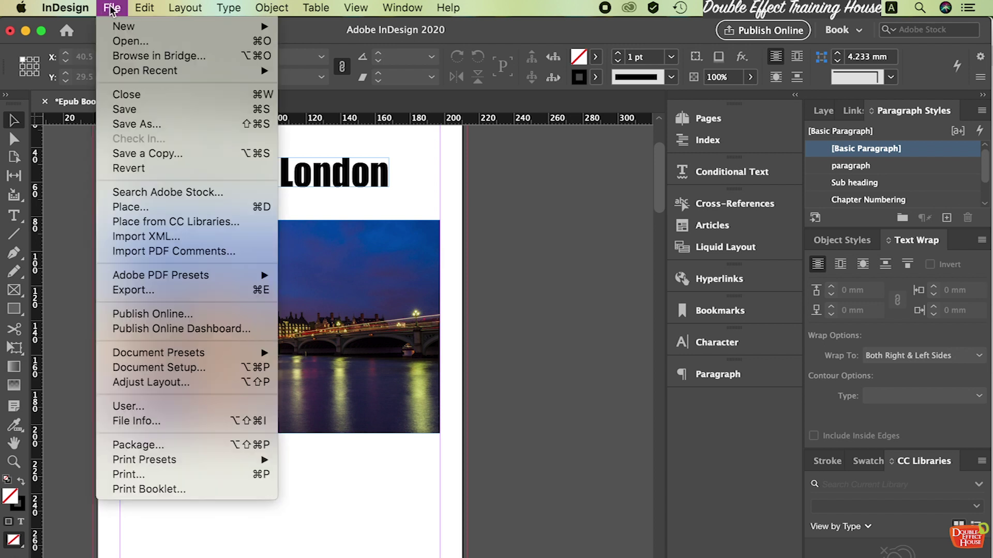
left_click(172, 291)
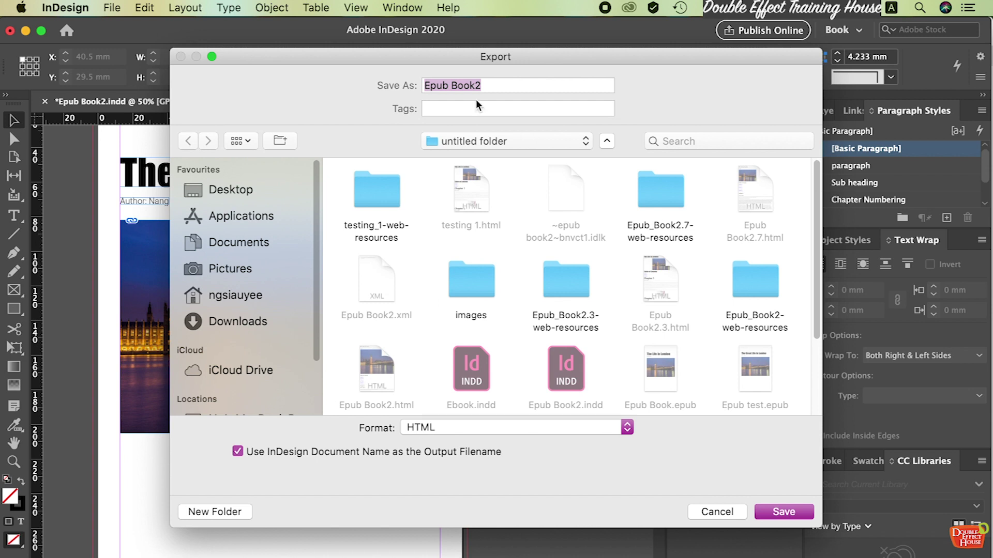
type("yesting 2")
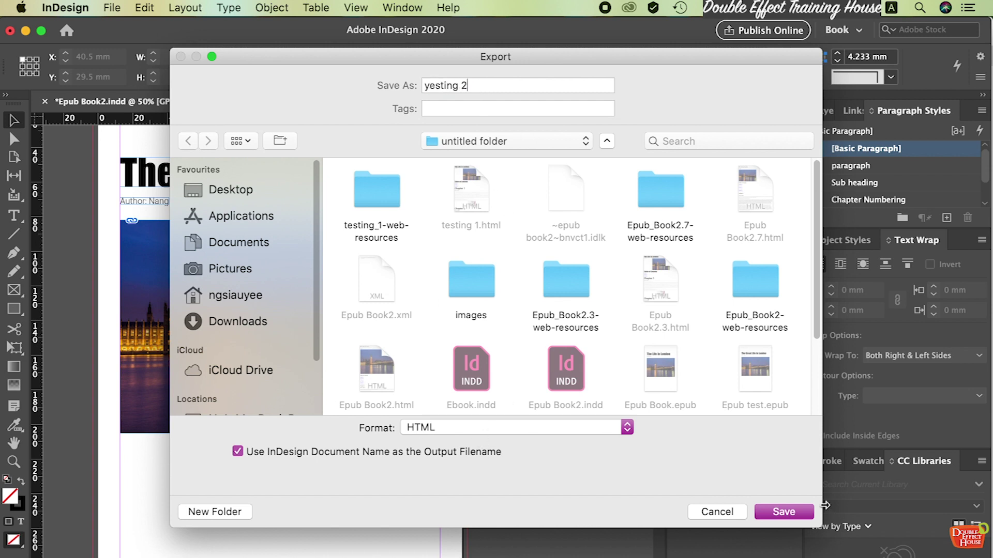
left_click(784, 514)
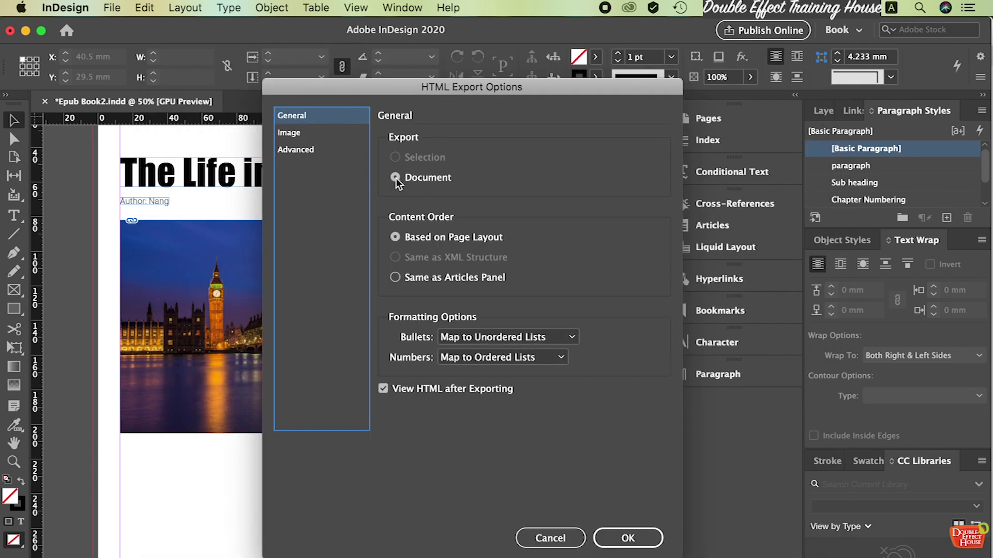
Step: Order content by the Articles panel; images Optimised, Preserve Appearance, Relative to Text Flow, Maximum JPEG quality
left_click(435, 285)
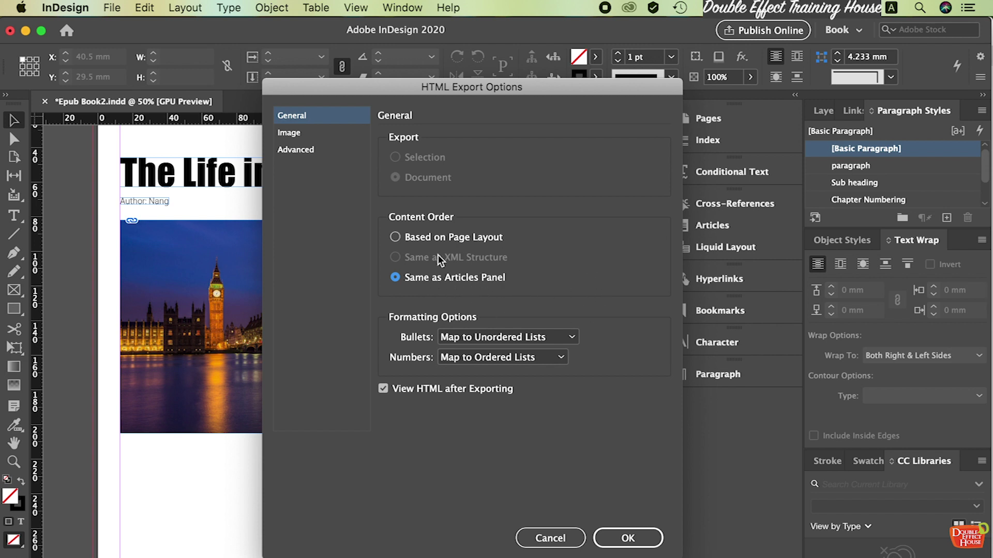
left_click(339, 133)
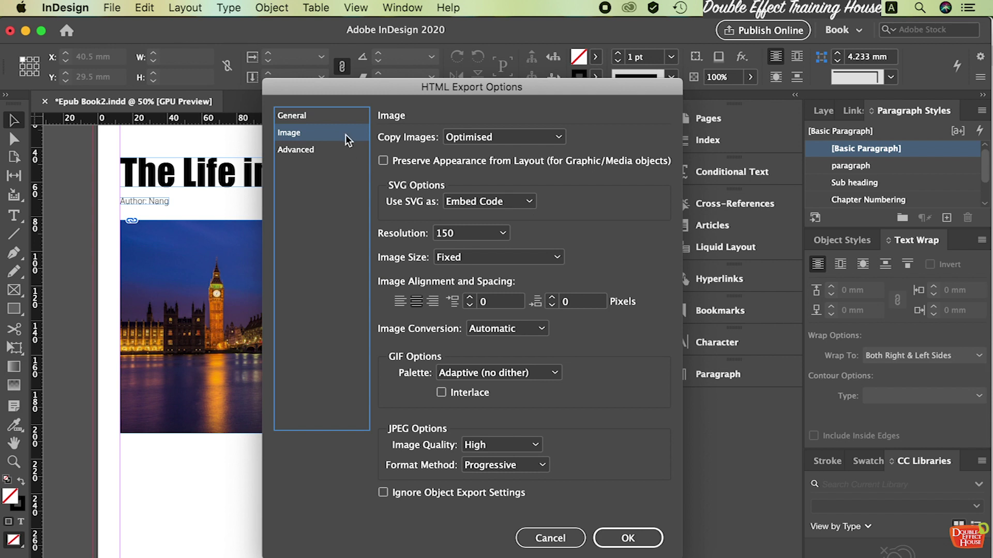
left_click(450, 139)
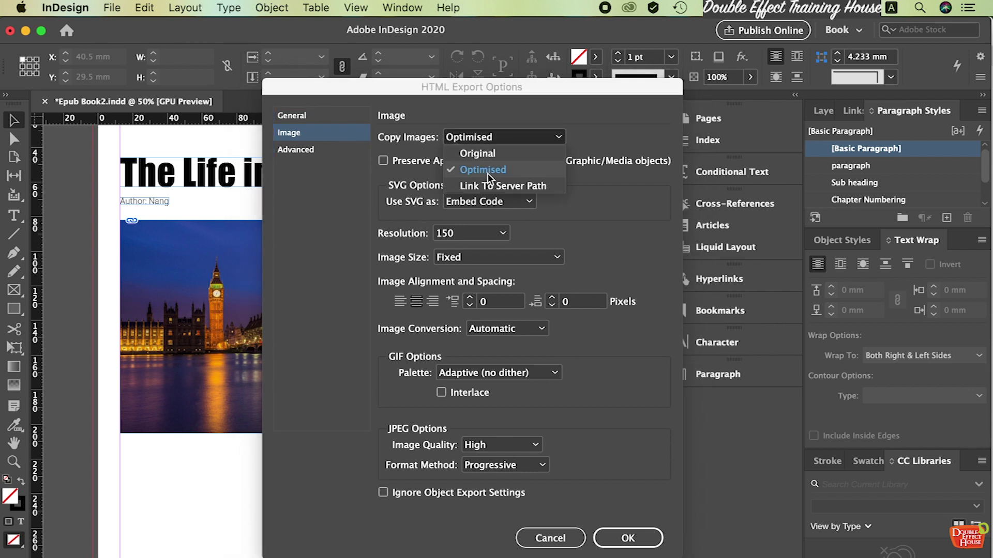
left_click(528, 170)
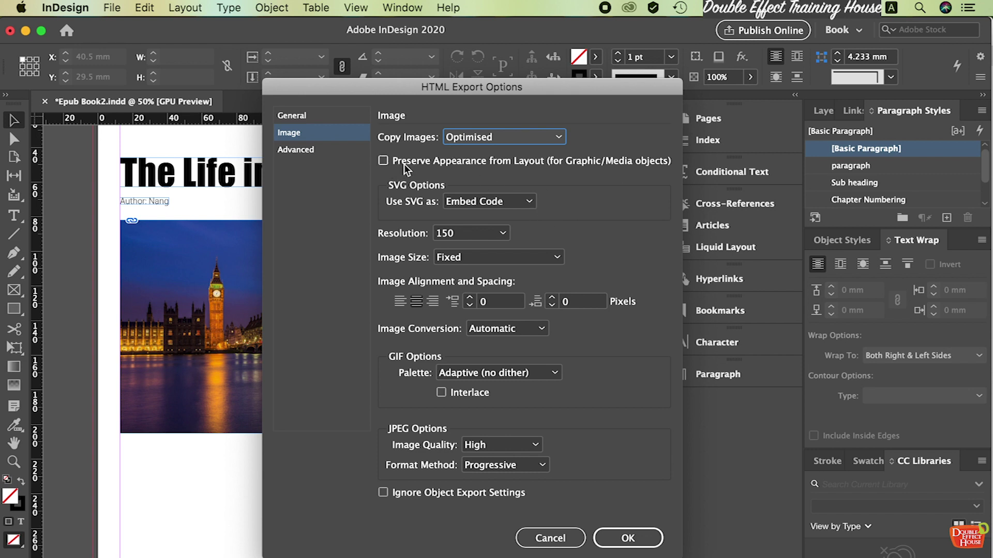
left_click(512, 164)
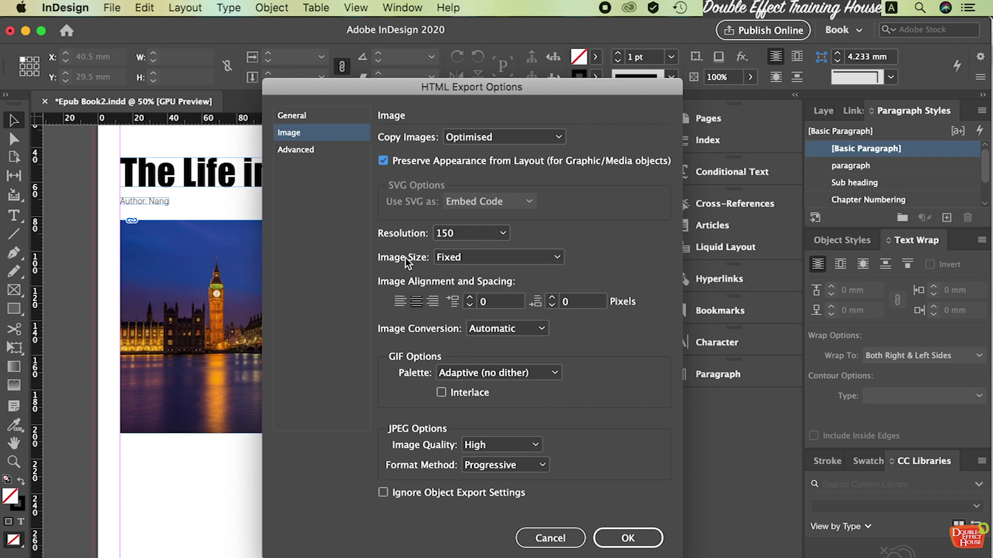
left_click(447, 258)
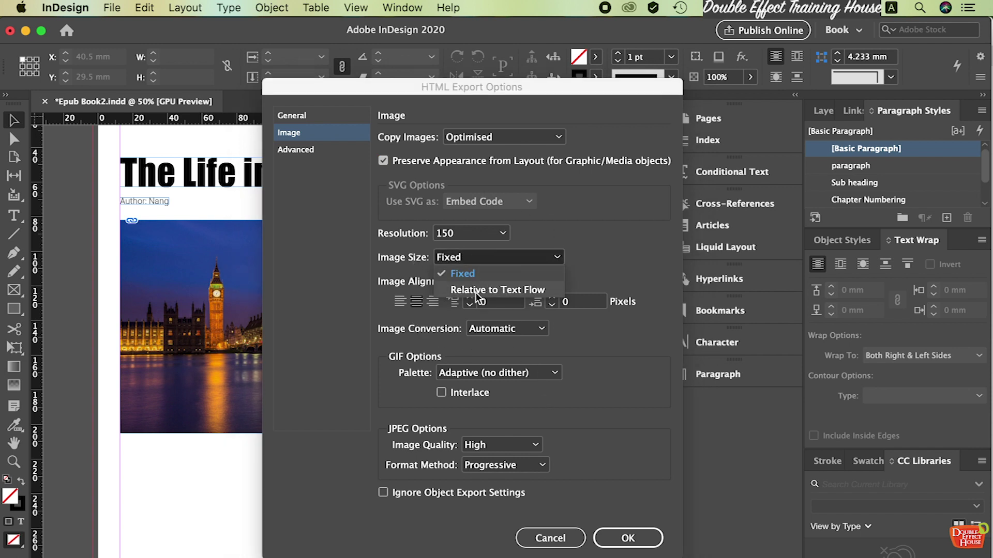
left_click(479, 291)
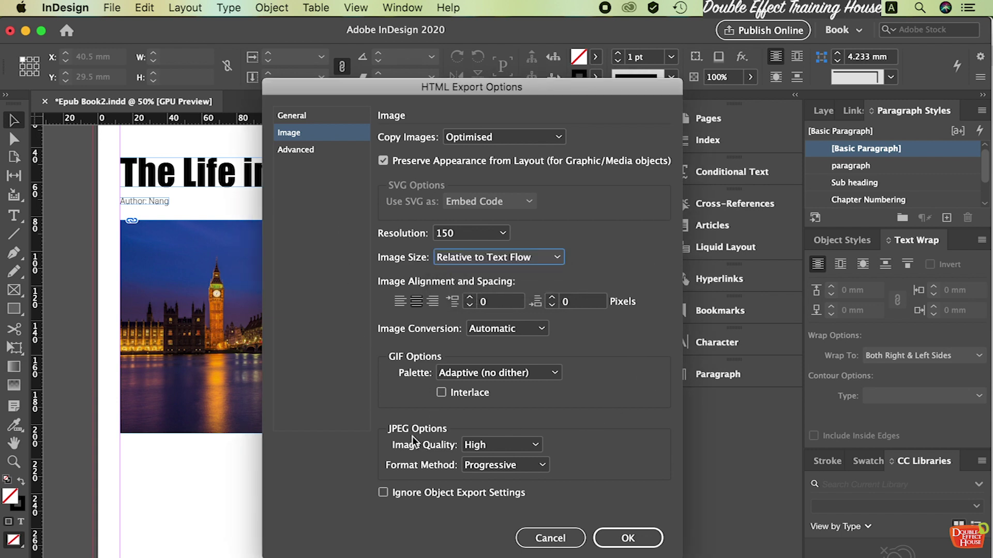
left_click(499, 445)
left_click(512, 512)
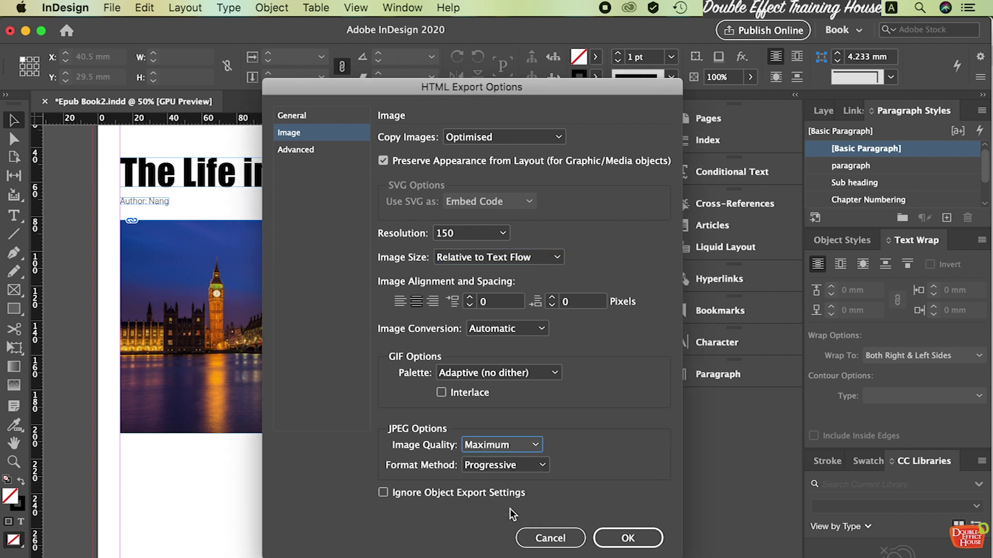
left_click(328, 153)
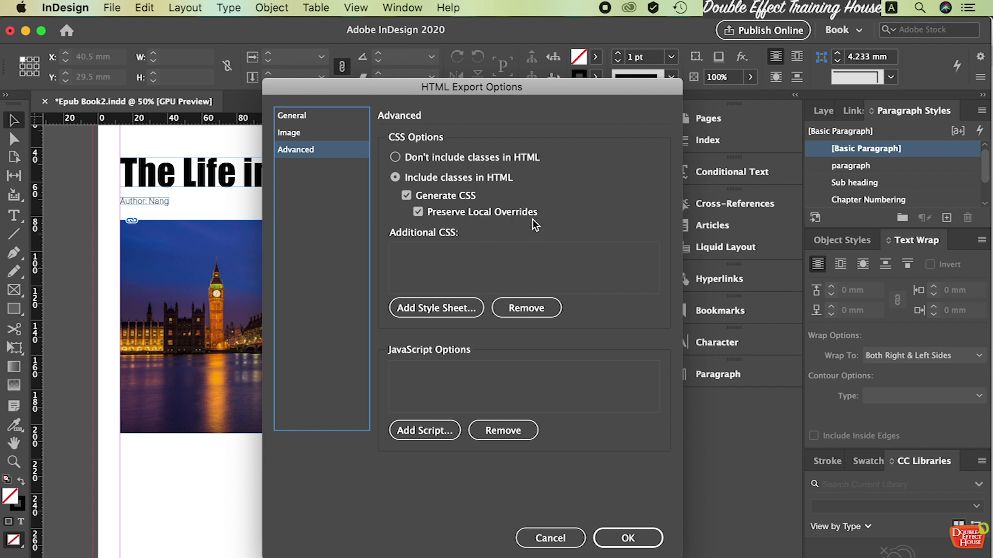
left_click(628, 538)
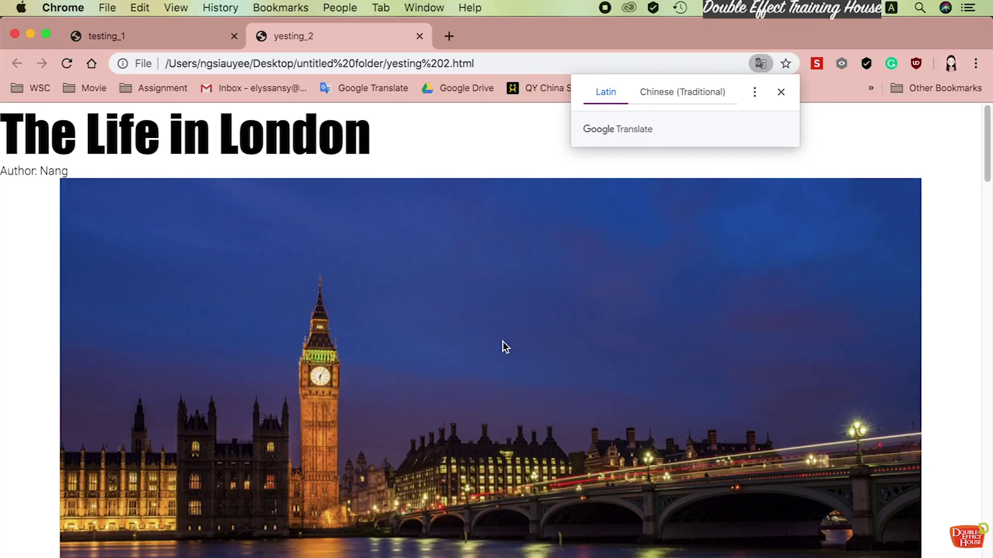
scroll(502, 346, "down", 15)
scroll(504, 356, "up", 15)
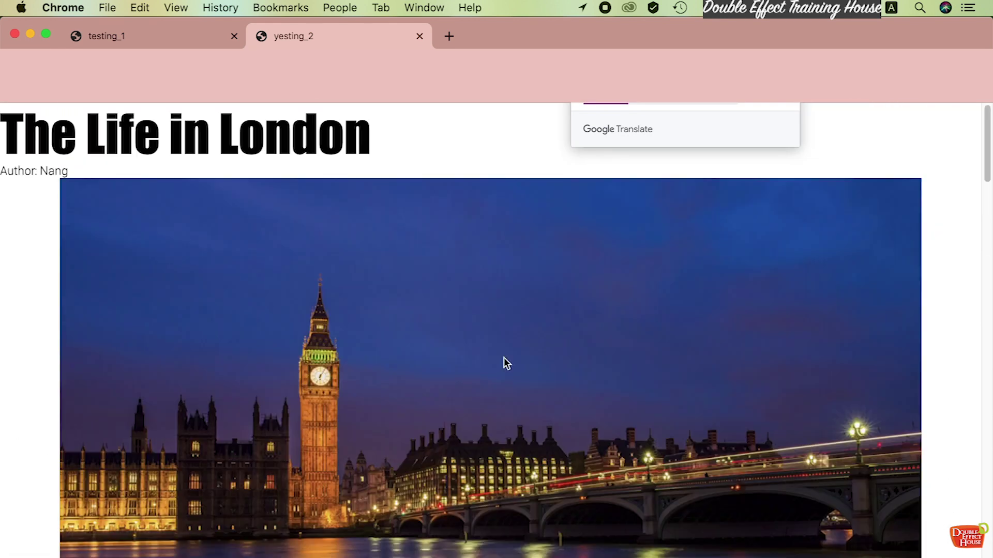
scroll(138, 224, "down", 1)
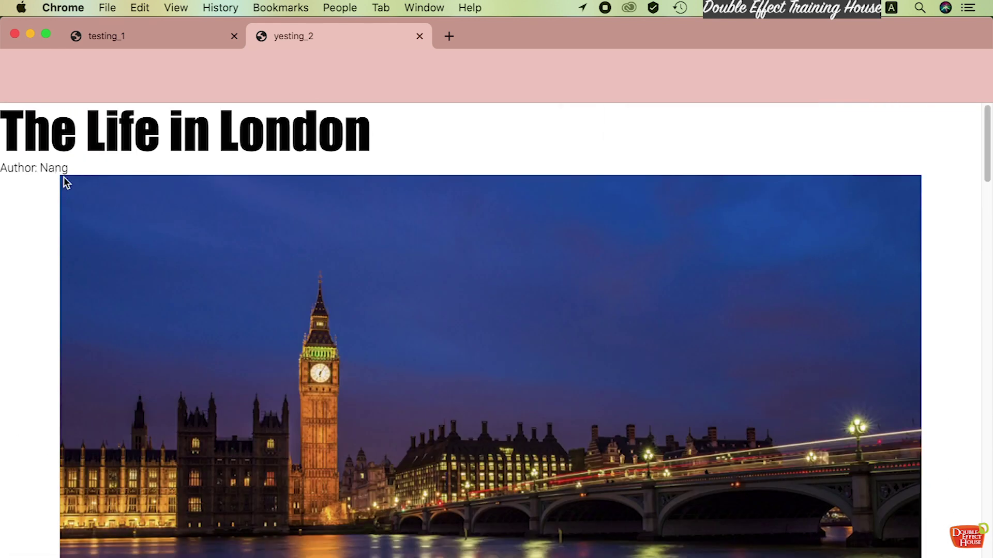
left_click_drag(56, 171, 75, 177)
left_click(166, 37)
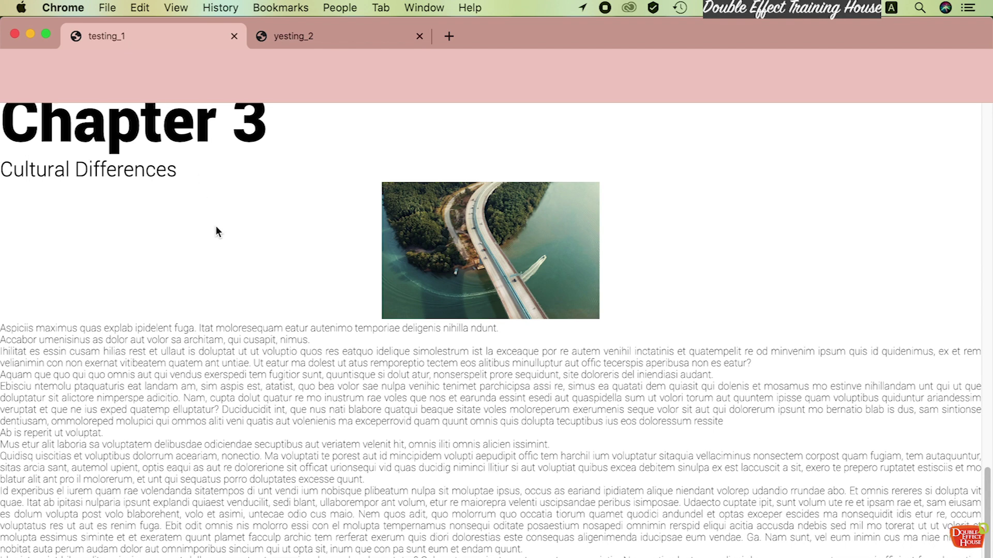
scroll(220, 237, "up", 20)
left_click(322, 36)
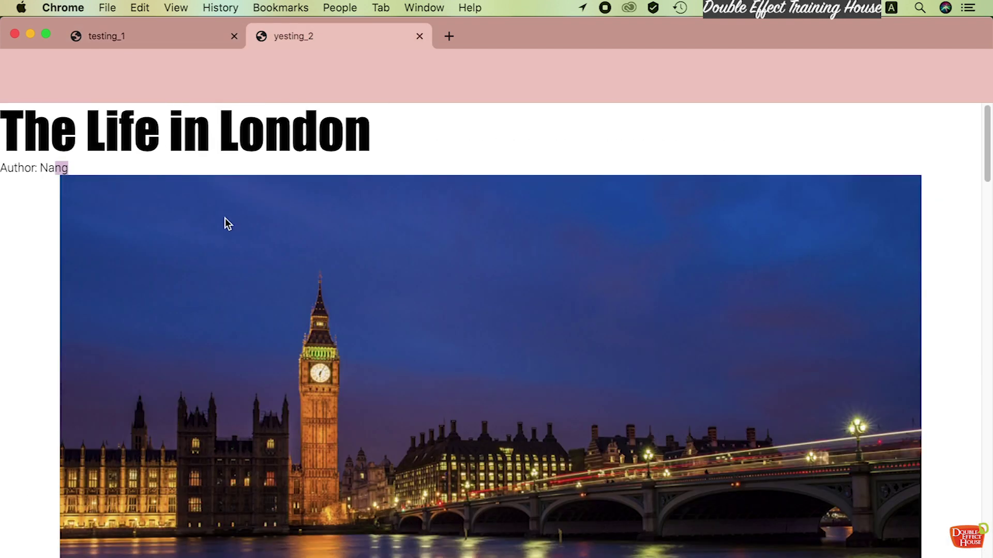
scroll(391, 167, "down", 10)
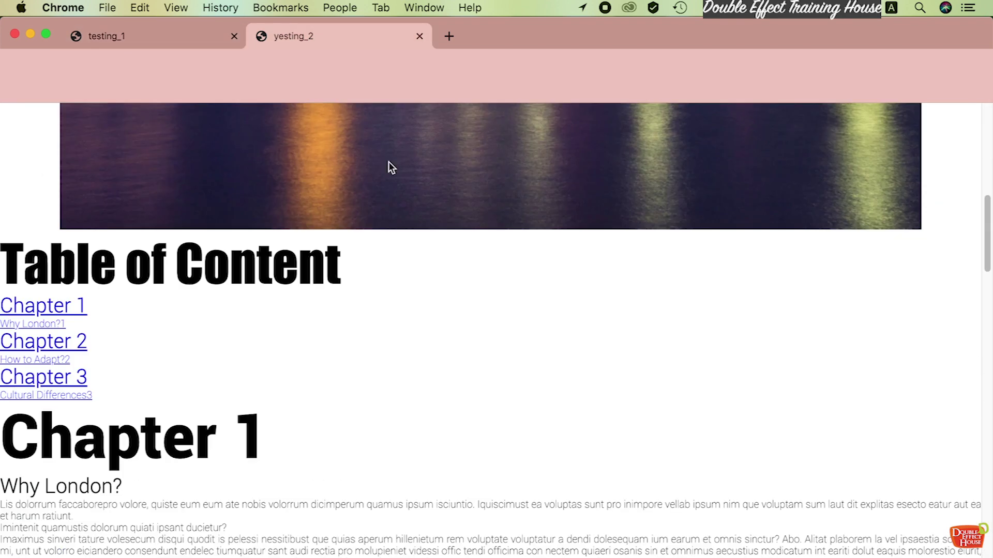
scroll(460, 238, "up", 10)
scroll(522, 290, "down", 15)
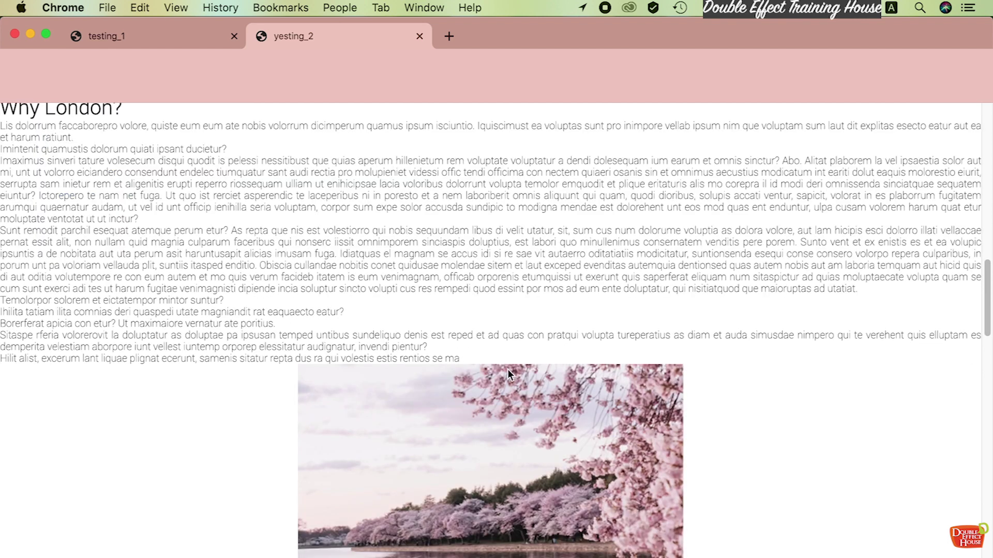
scroll(507, 369, "up", 20)
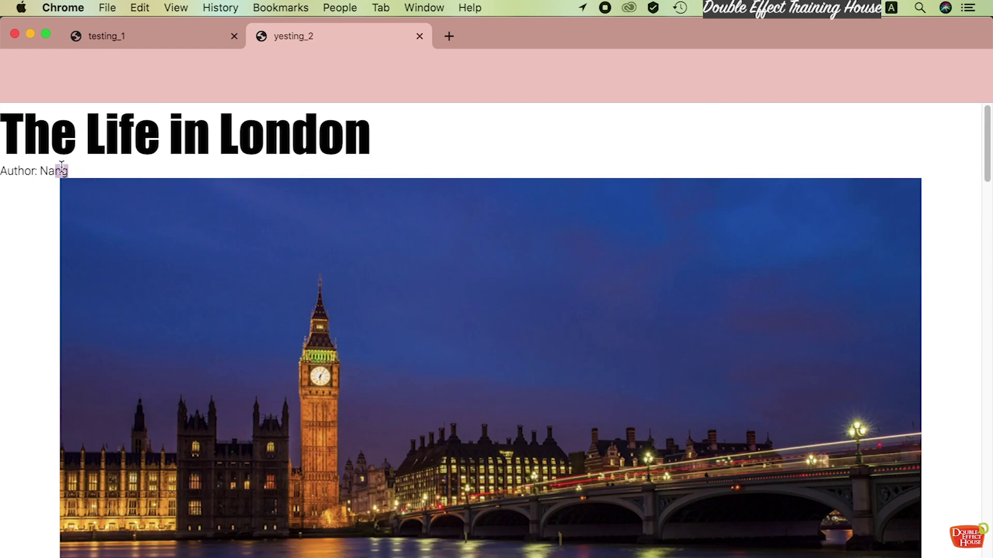
key("super+Tab")
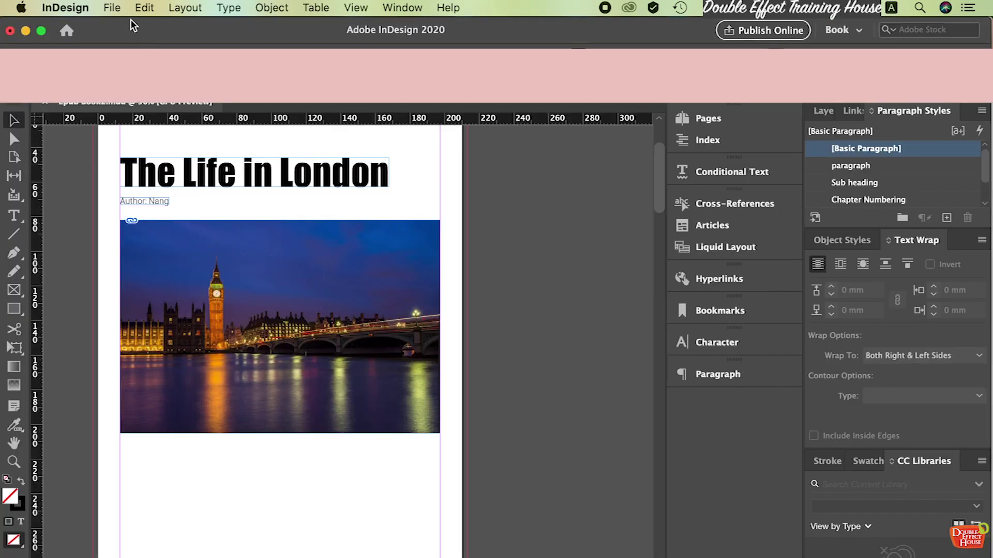
Step: Export the document in HTML format under the file name 'testing 3'
left_click(115, 9)
left_click(177, 290)
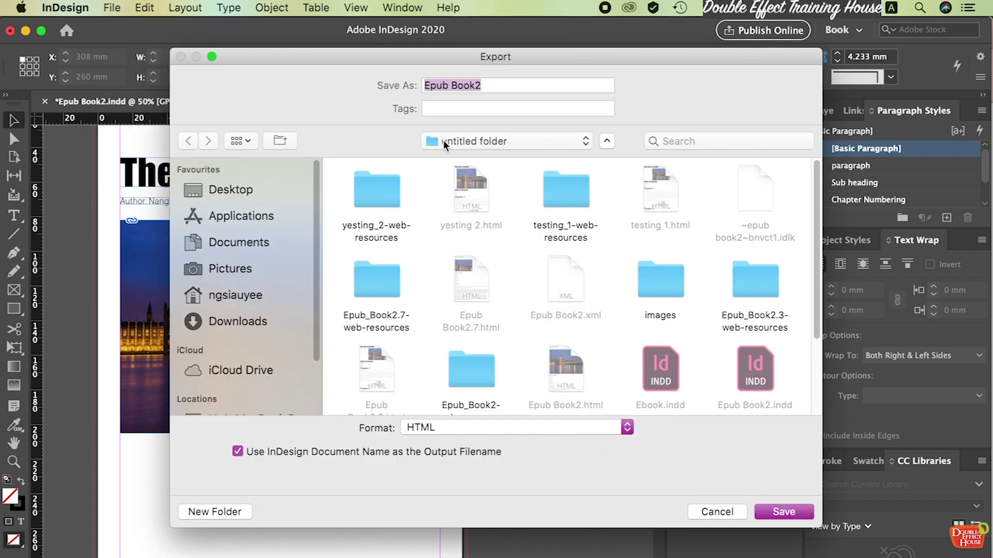
type("testing 3")
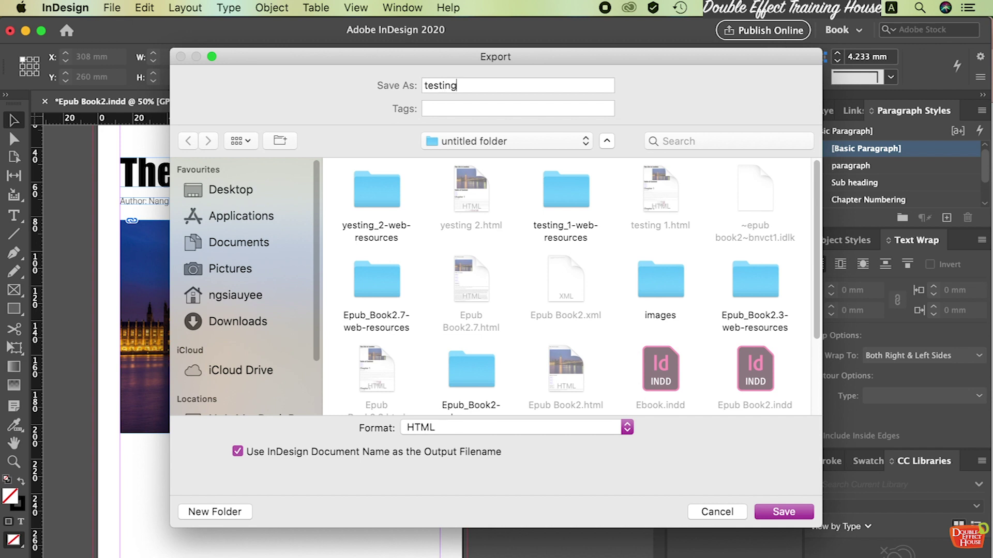
left_click(779, 509)
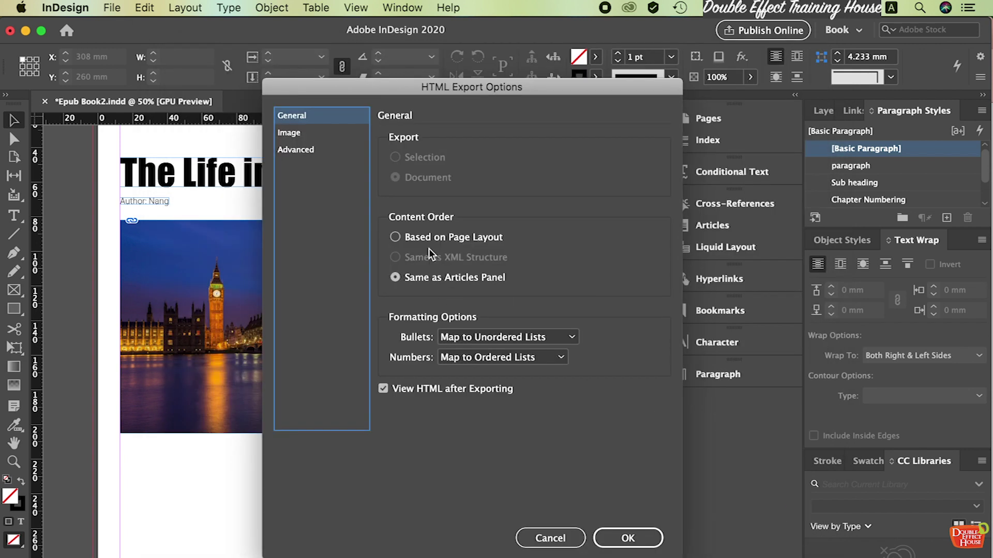
Step: Turn off Generate CSS in the Advanced export options and finish the export
left_click(332, 150)
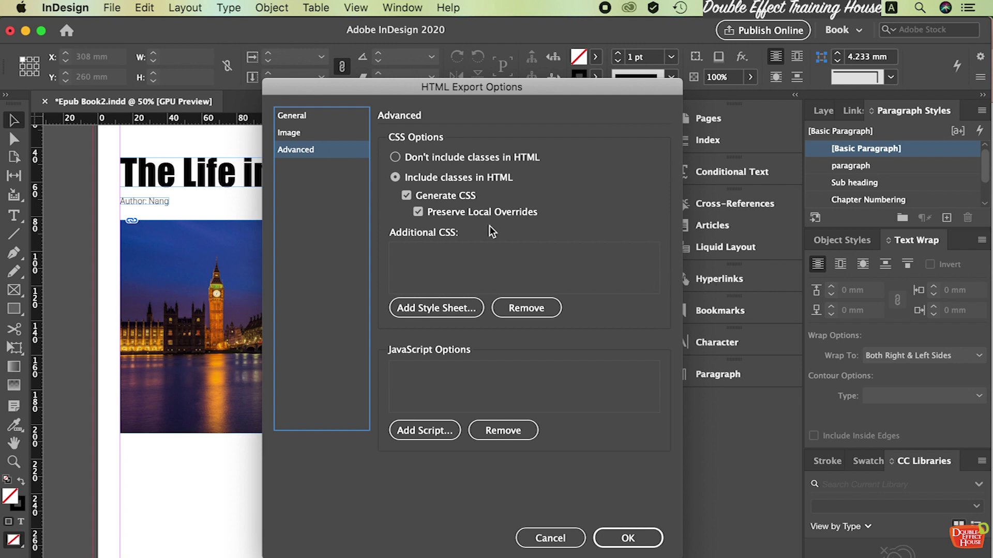
left_click(462, 202)
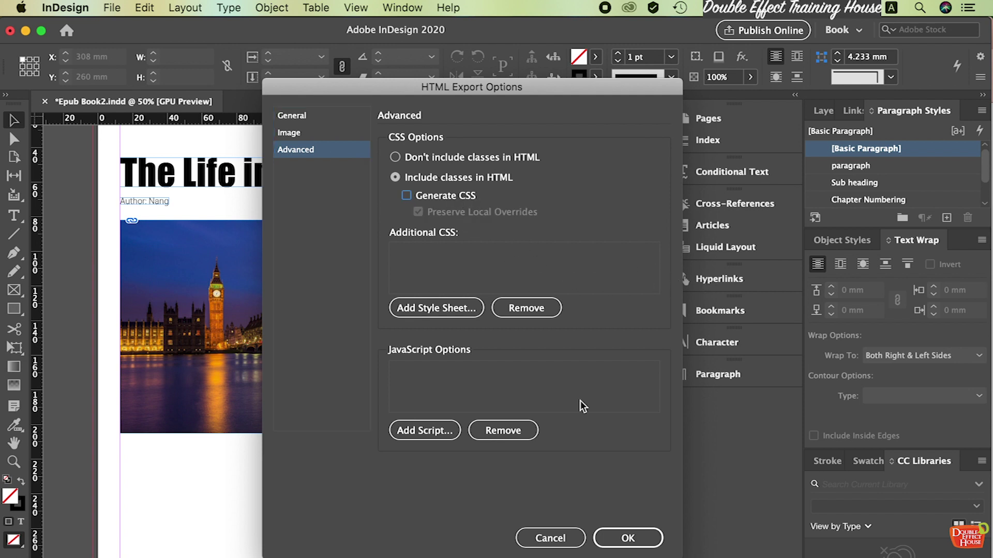
left_click(627, 538)
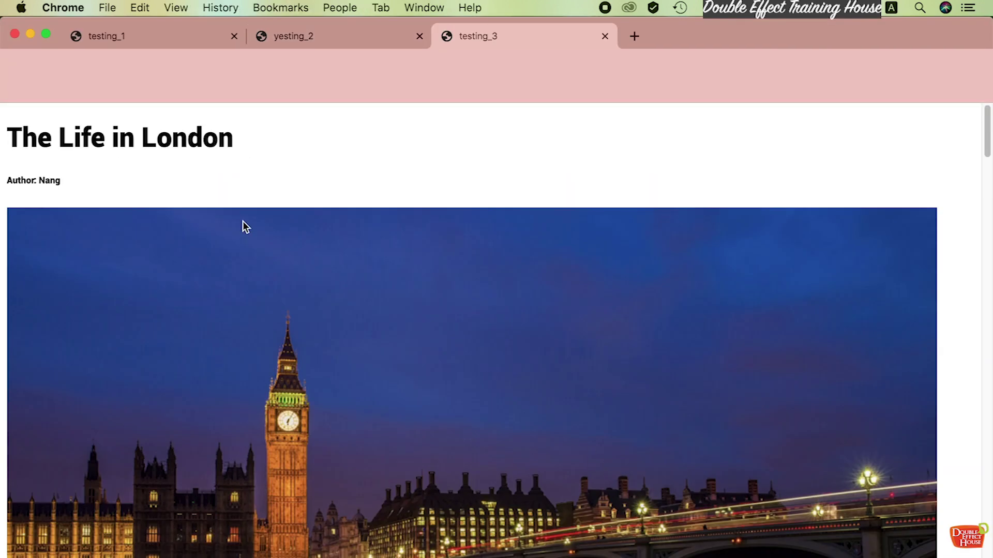
scroll(246, 335, "down", 1)
scroll(247, 335, "down", 2)
scroll(264, 337, "up", 3)
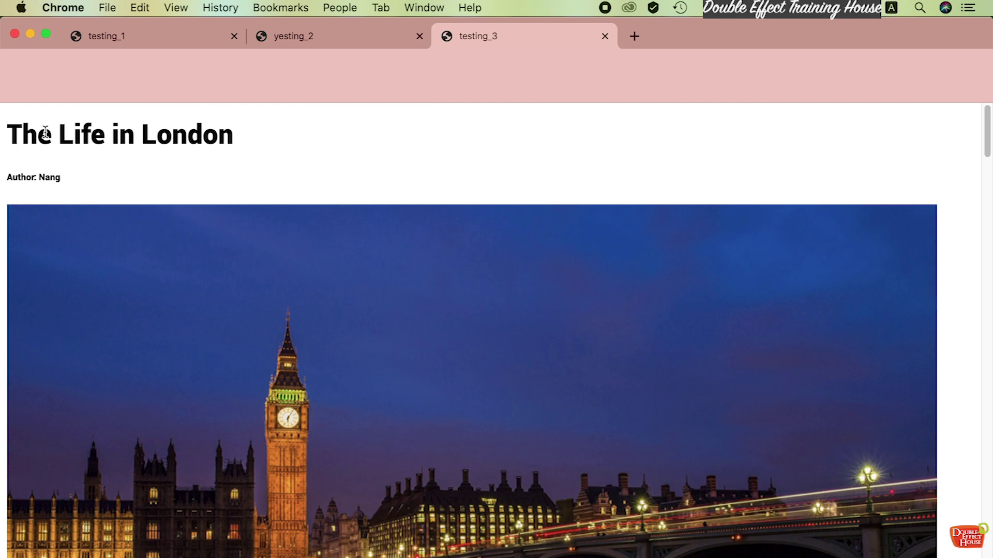
left_click_drag(39, 131, 148, 170)
left_click(127, 161)
left_click_drag(19, 125, 150, 177)
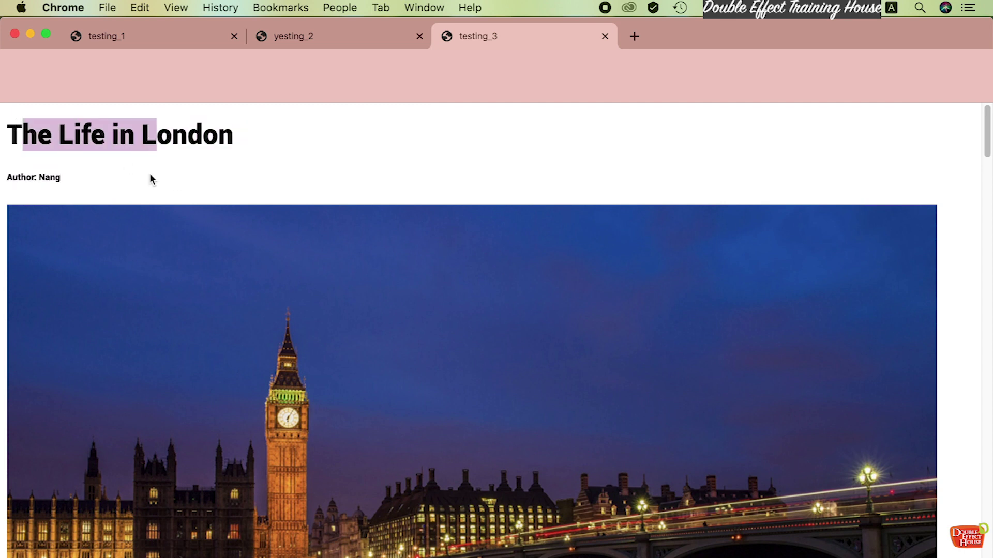
scroll(147, 183, "down", 5)
scroll(38, 146, "up", 5)
left_click(21, 158)
scroll(54, 189, "down", 10)
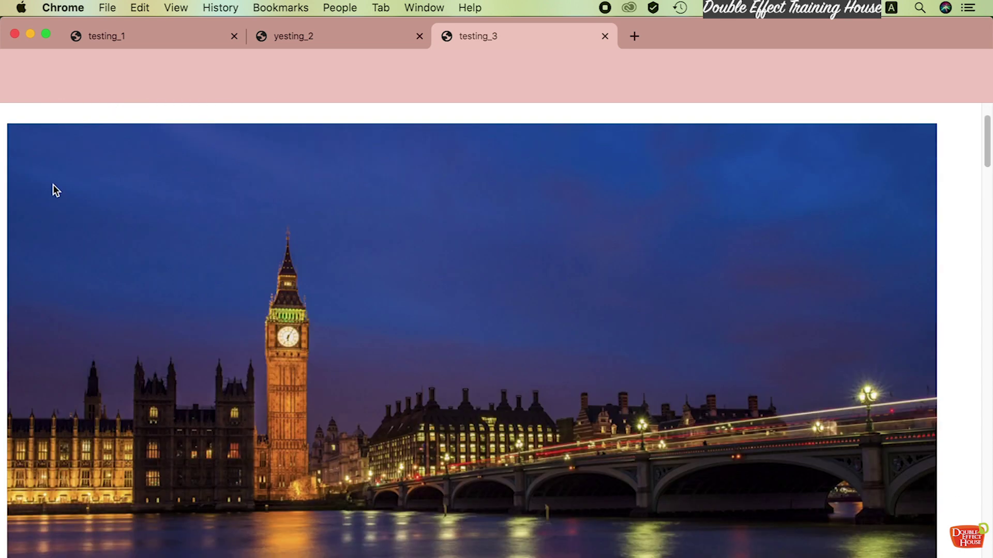
scroll(103, 223, "down", 6)
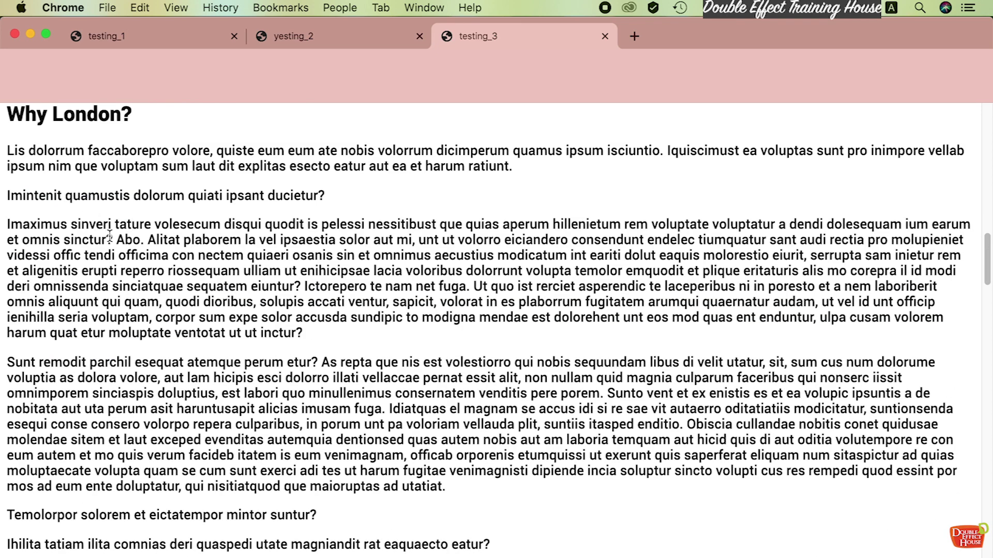
scroll(133, 196, "down", 3)
scroll(112, 252, "up", 3)
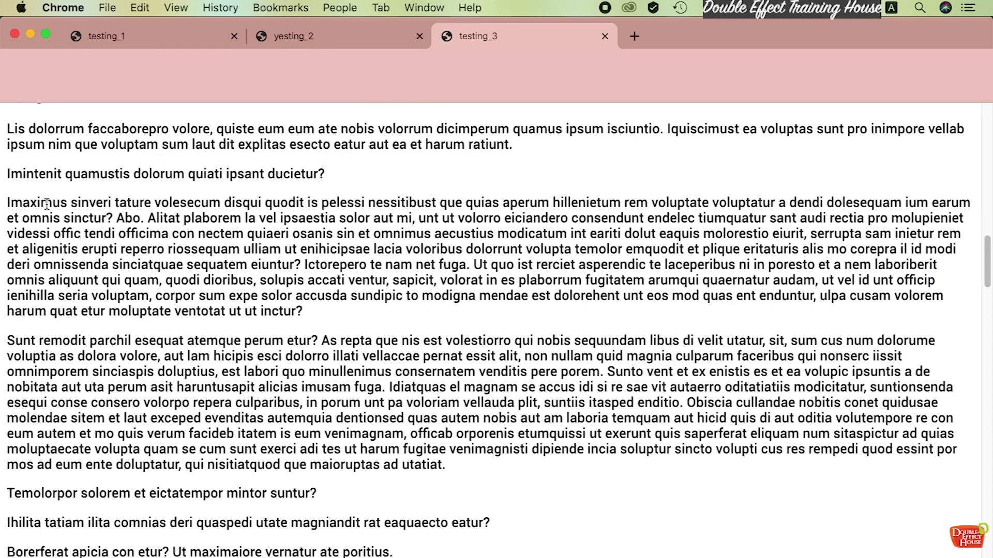
left_click_drag(47, 203, 425, 431)
scroll(404, 367, "down", 6)
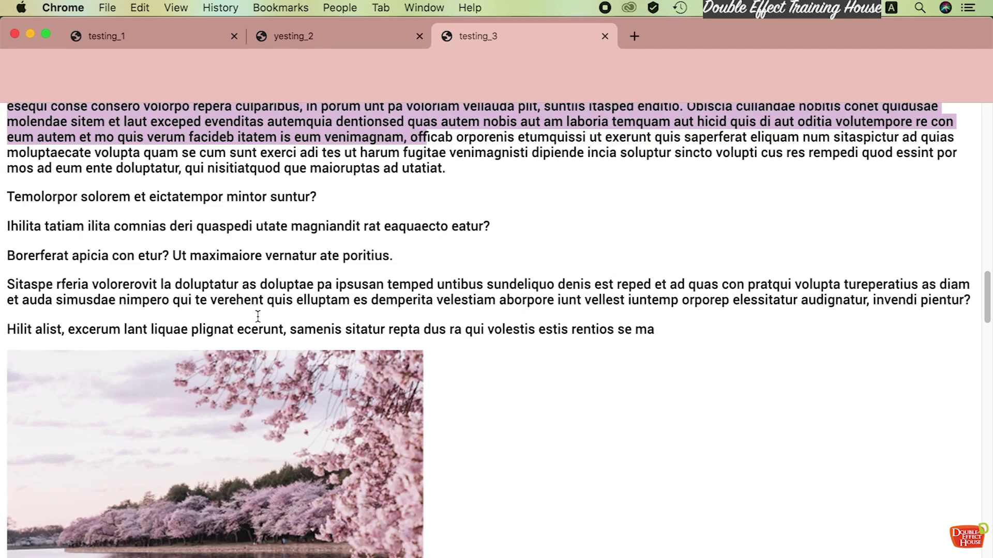
scroll(257, 316, "down", 8)
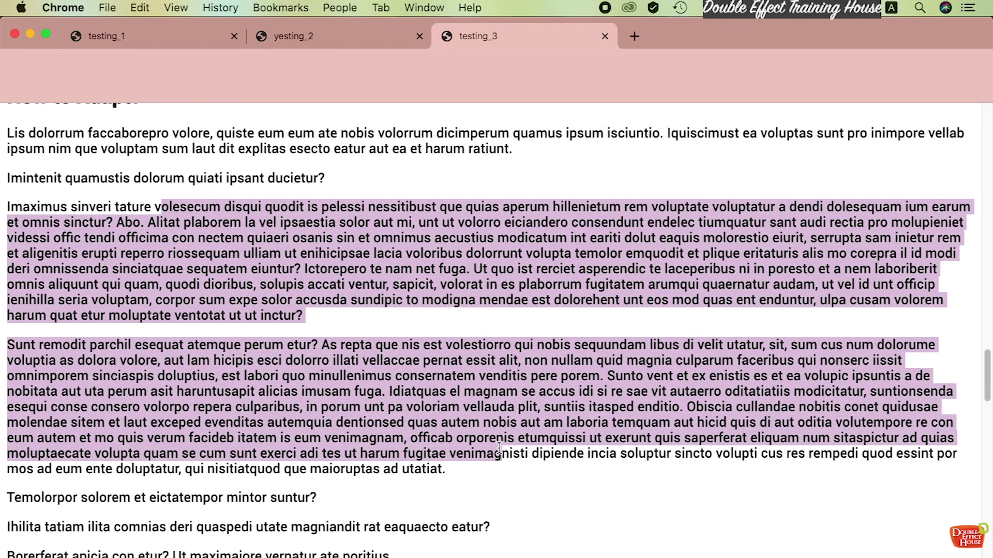
scroll(491, 440, "down", 15)
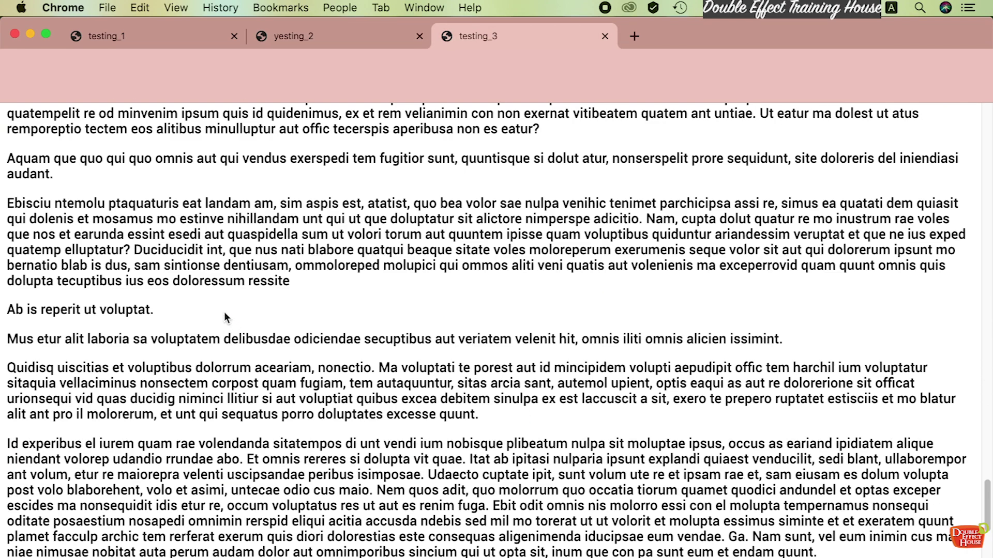
scroll(224, 316, "up", 5)
scroll(223, 311, "down", 11)
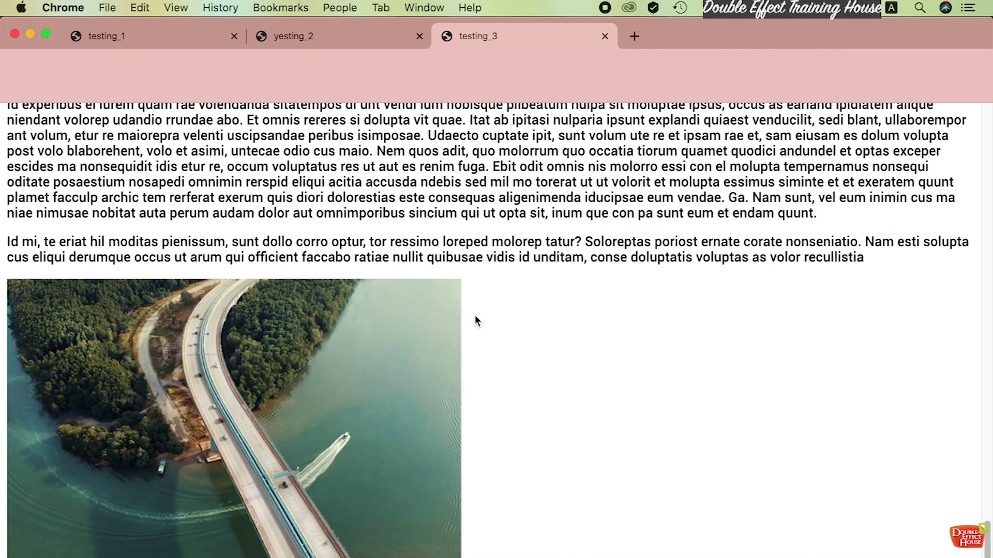
scroll(512, 347, "up", 20)
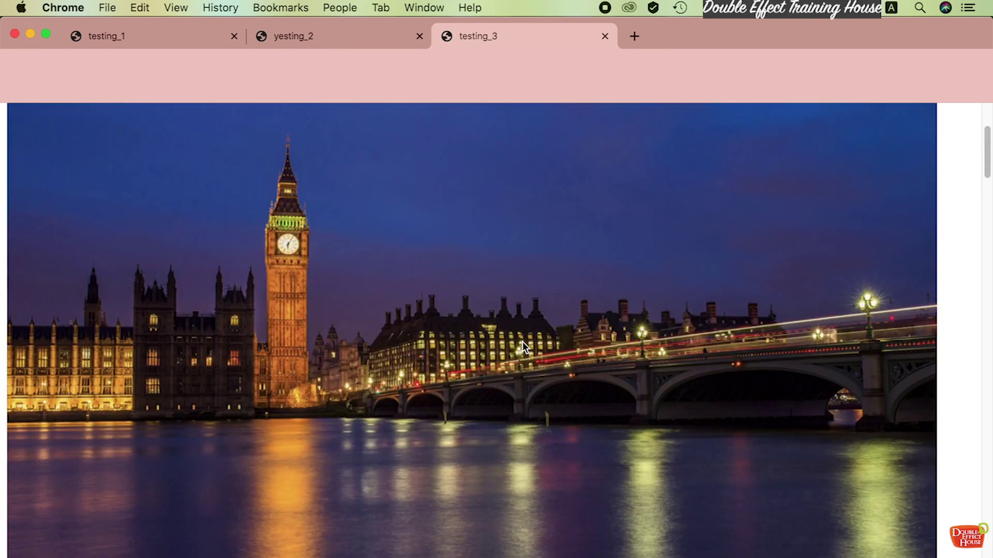
scroll(523, 342, "up", 4)
scroll(497, 238, "down", 7)
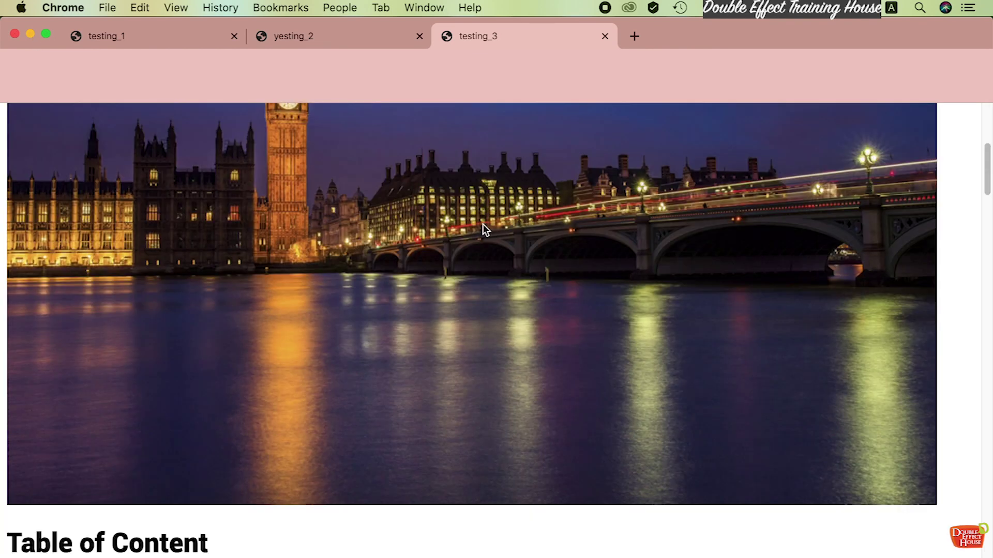
right_click(485, 220)
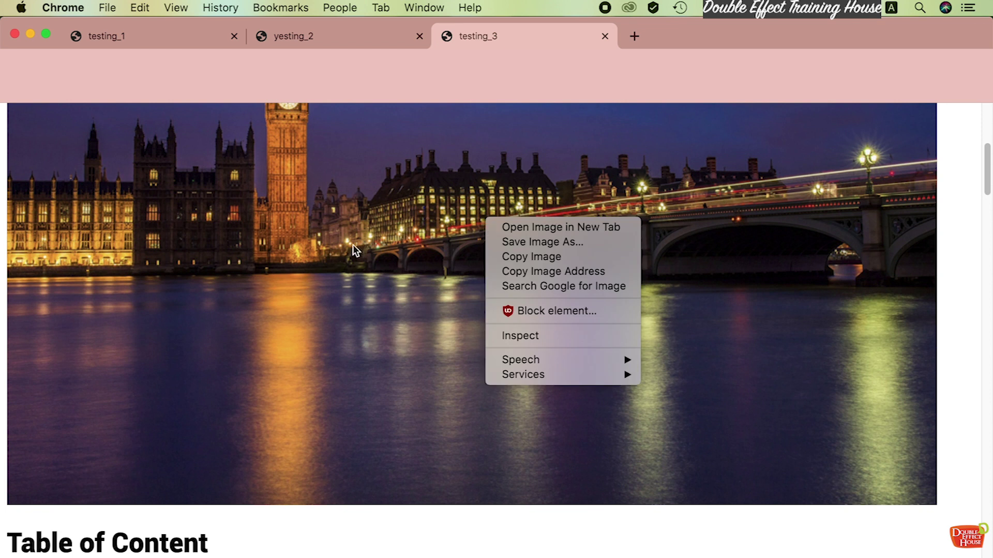
Step: Inspect the Big Ben image in DevTools (1090 × 726.989, default styles only), then return to InDesign
left_click(497, 336)
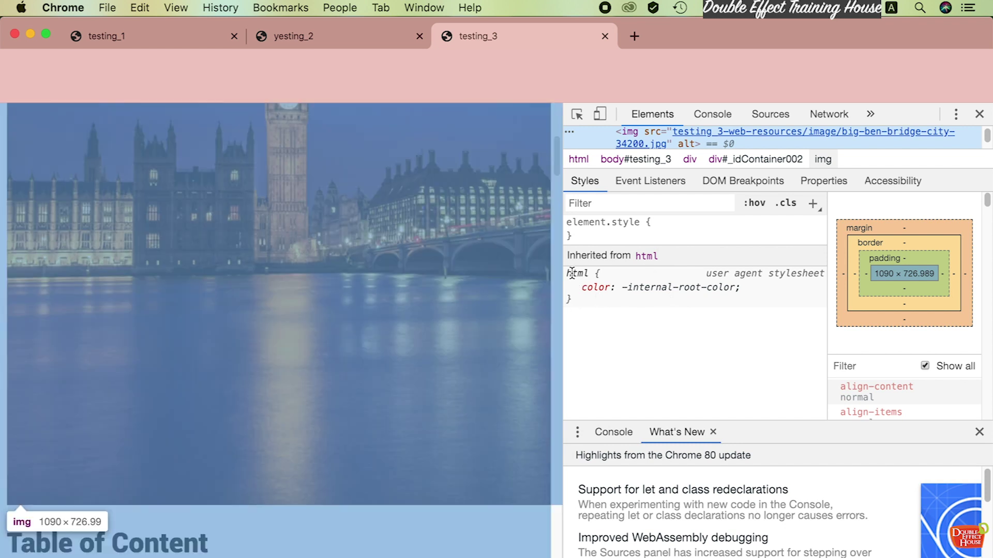
left_click_drag(574, 274, 625, 339)
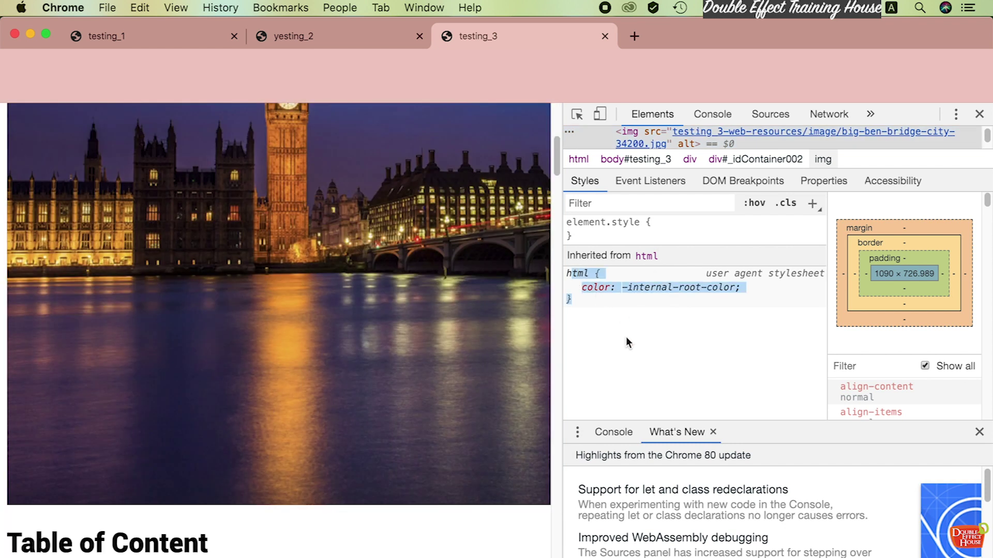
scroll(414, 401, "down", 15)
left_click_drag(219, 296, 360, 387)
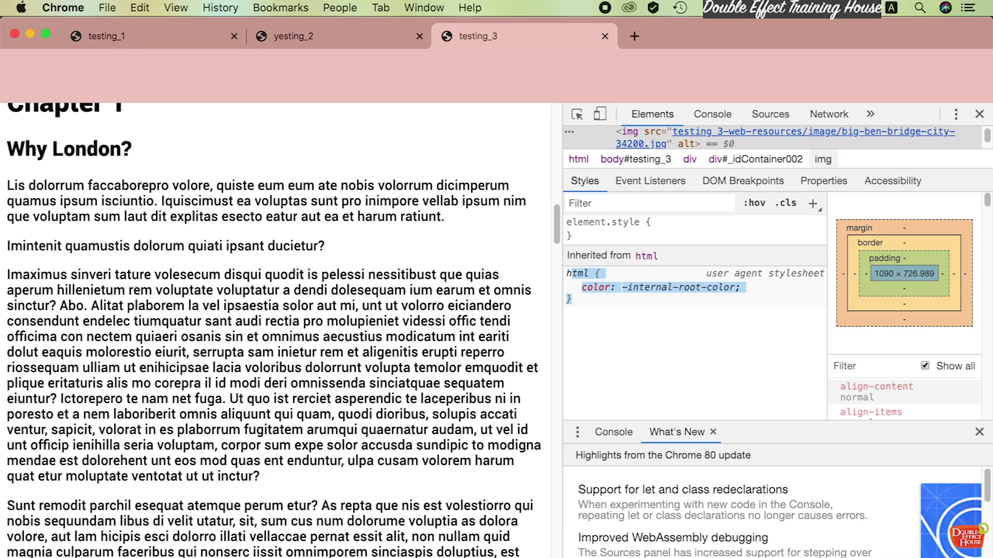
key("super+Tab")
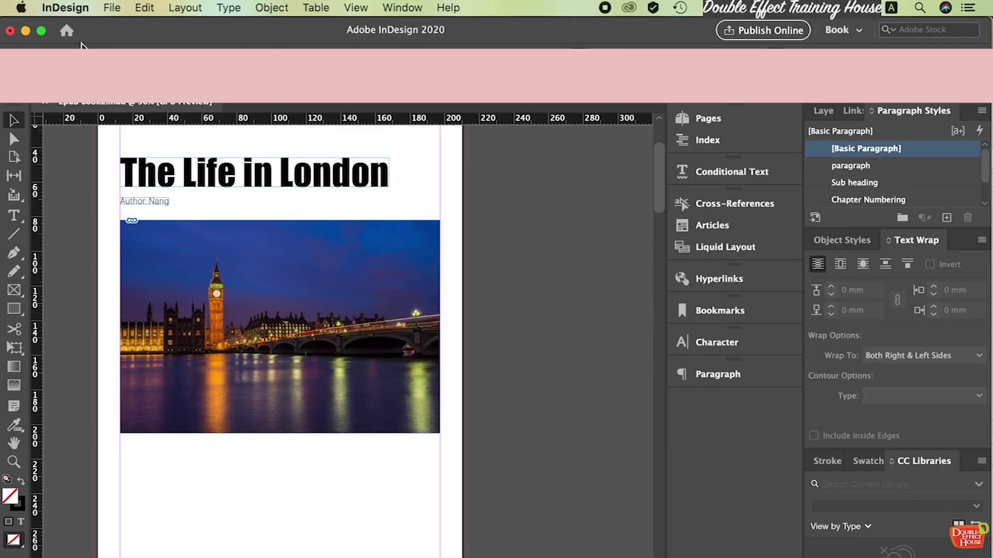